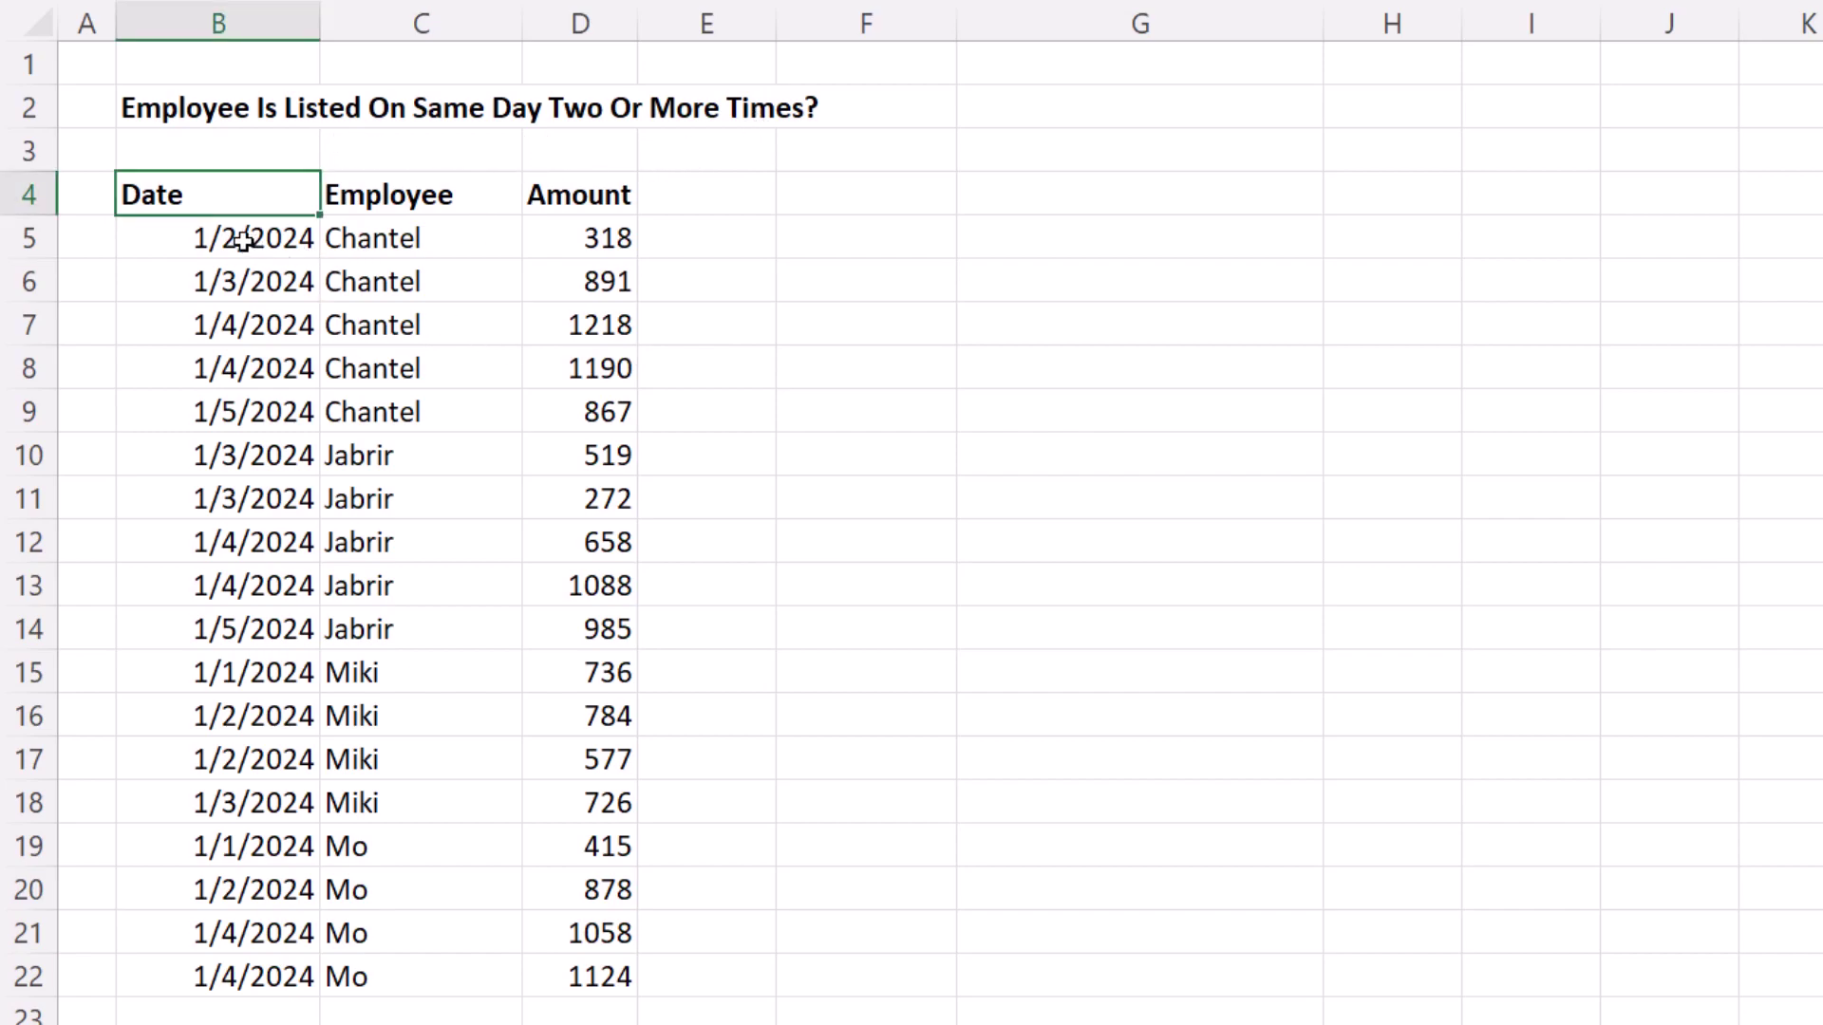
# Step: Select B5:D5 plus the two Chantel rows dated 1/4/2024 (B7:D8) as an example
pyautogui.moveTo(238, 238); pyautogui.dragTo(539, 238)
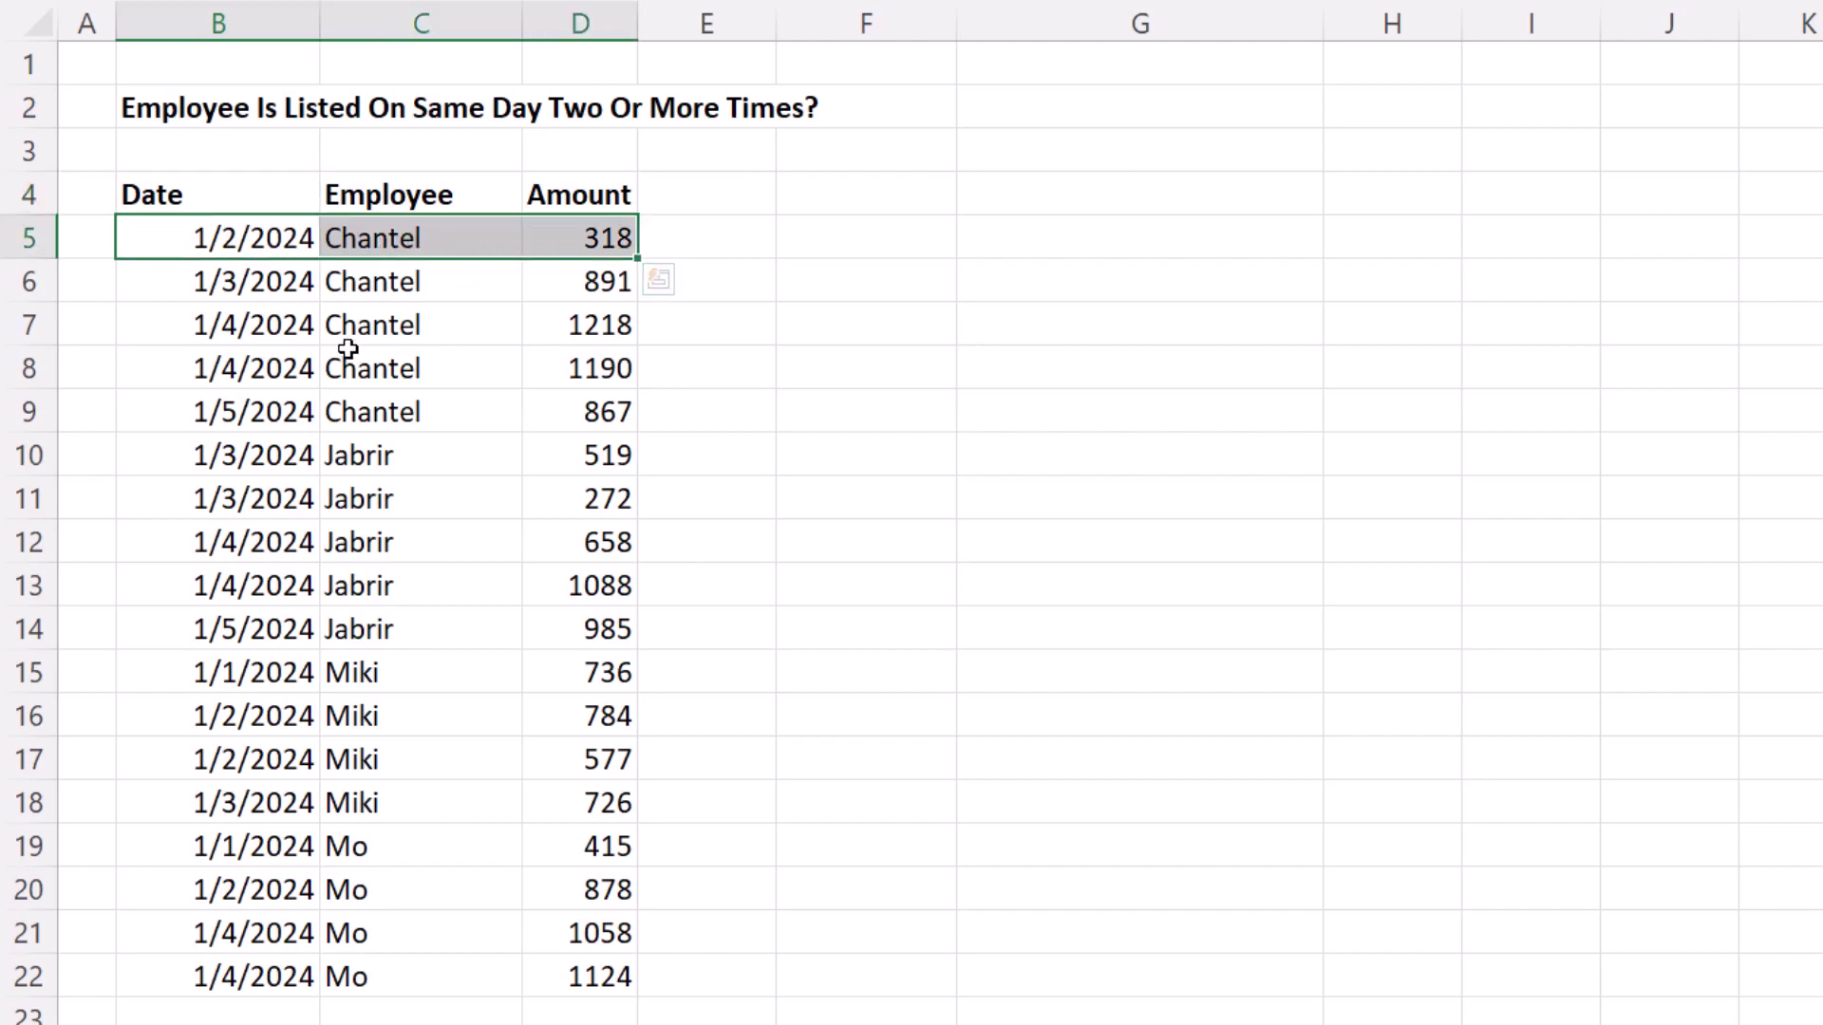
pyautogui.moveTo(268, 323); pyautogui.dragTo(549, 374)
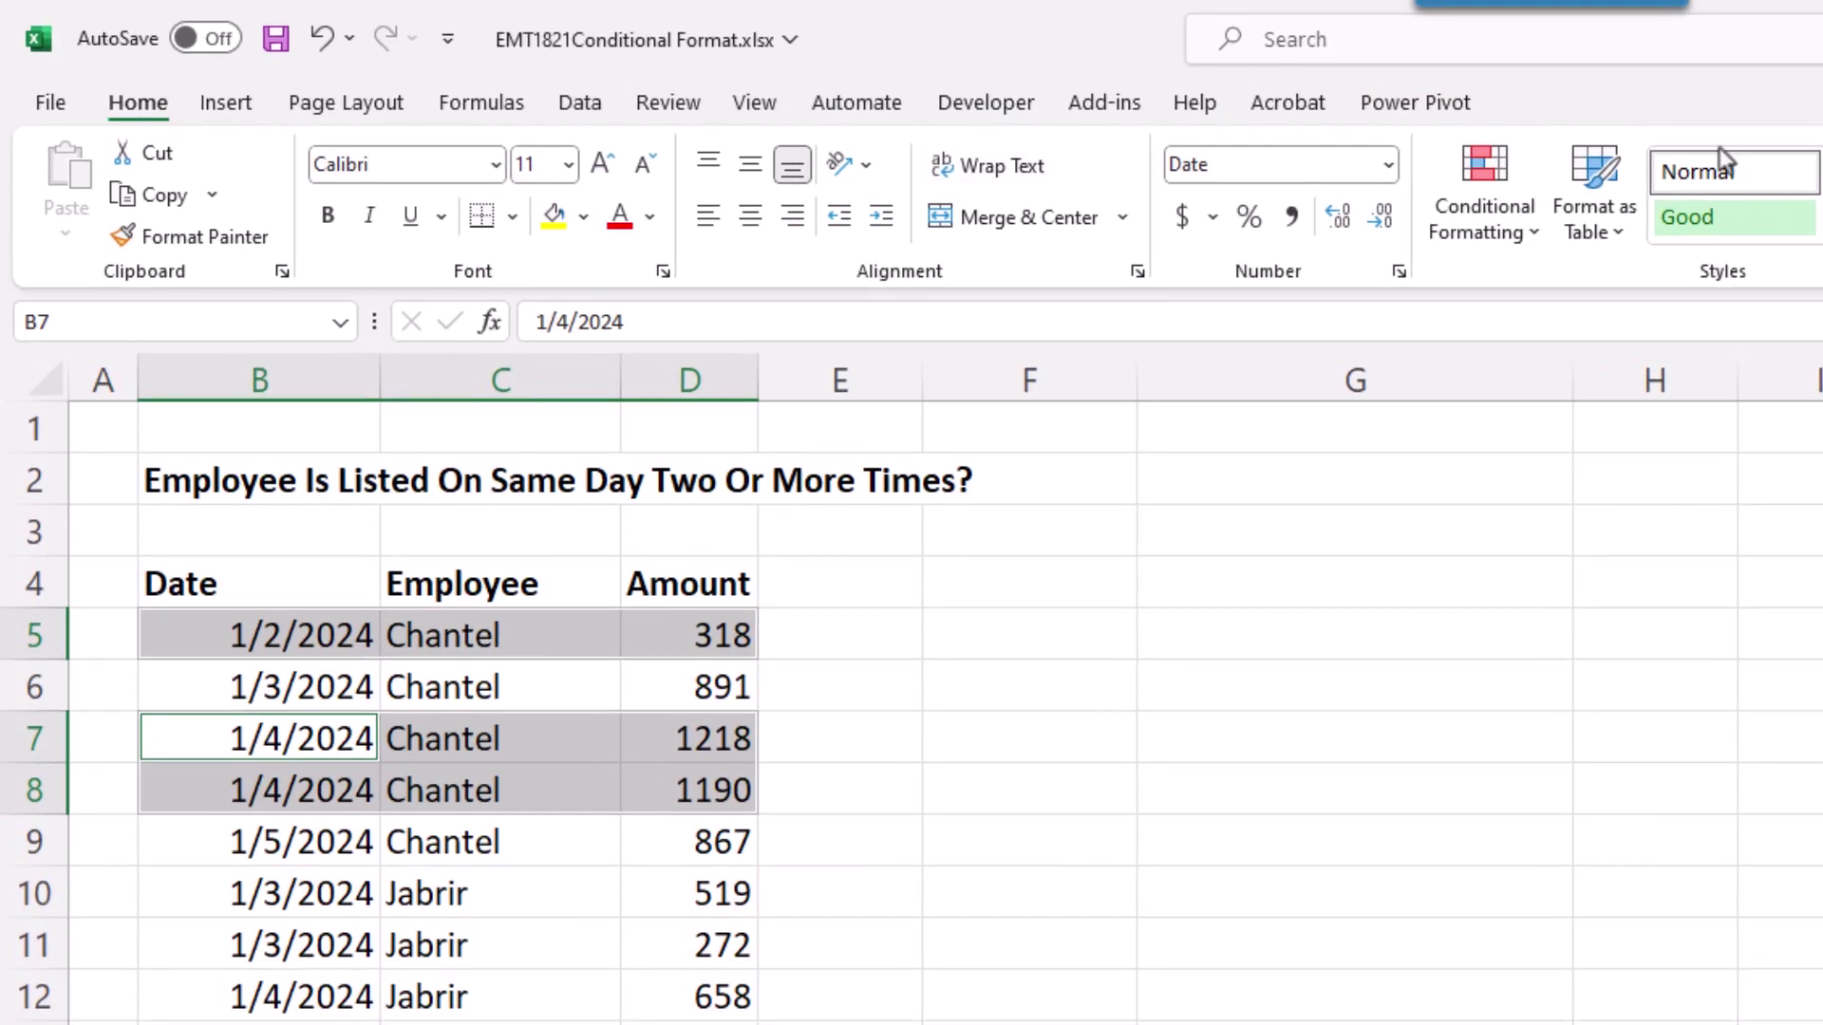
pyautogui.click(1521, 243)
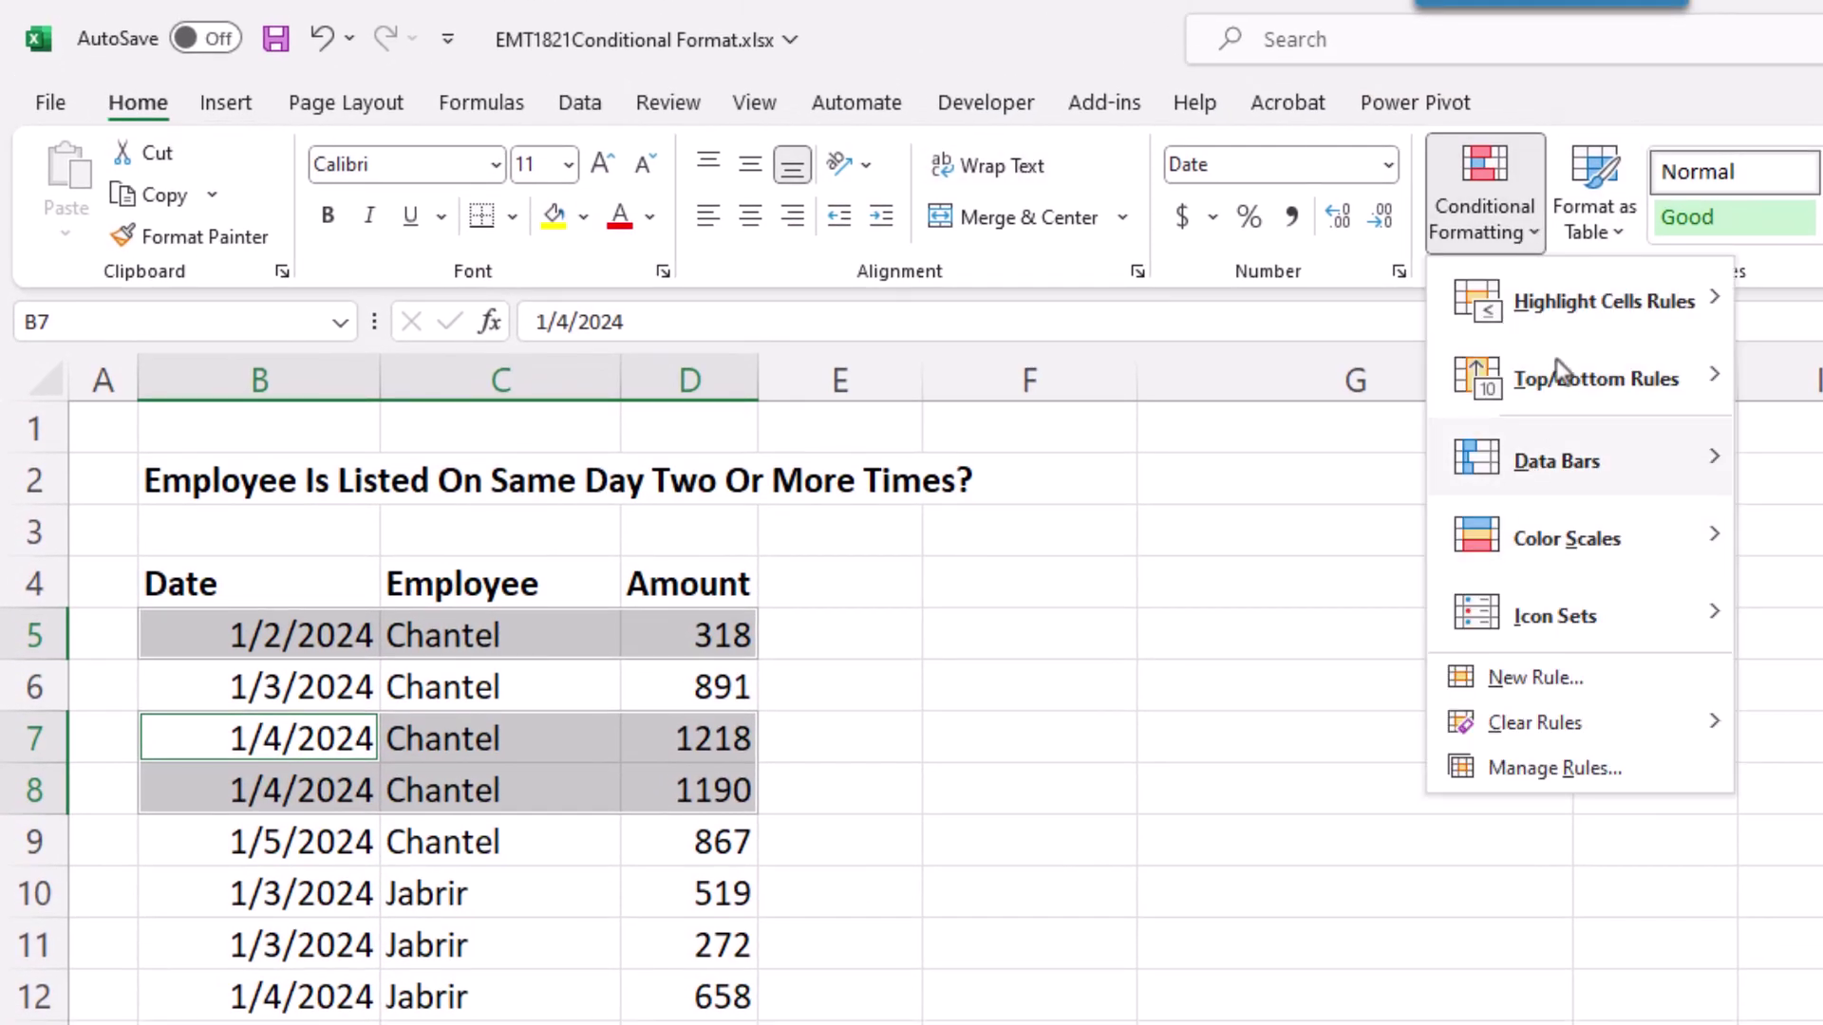
pyautogui.moveTo(1572, 386)
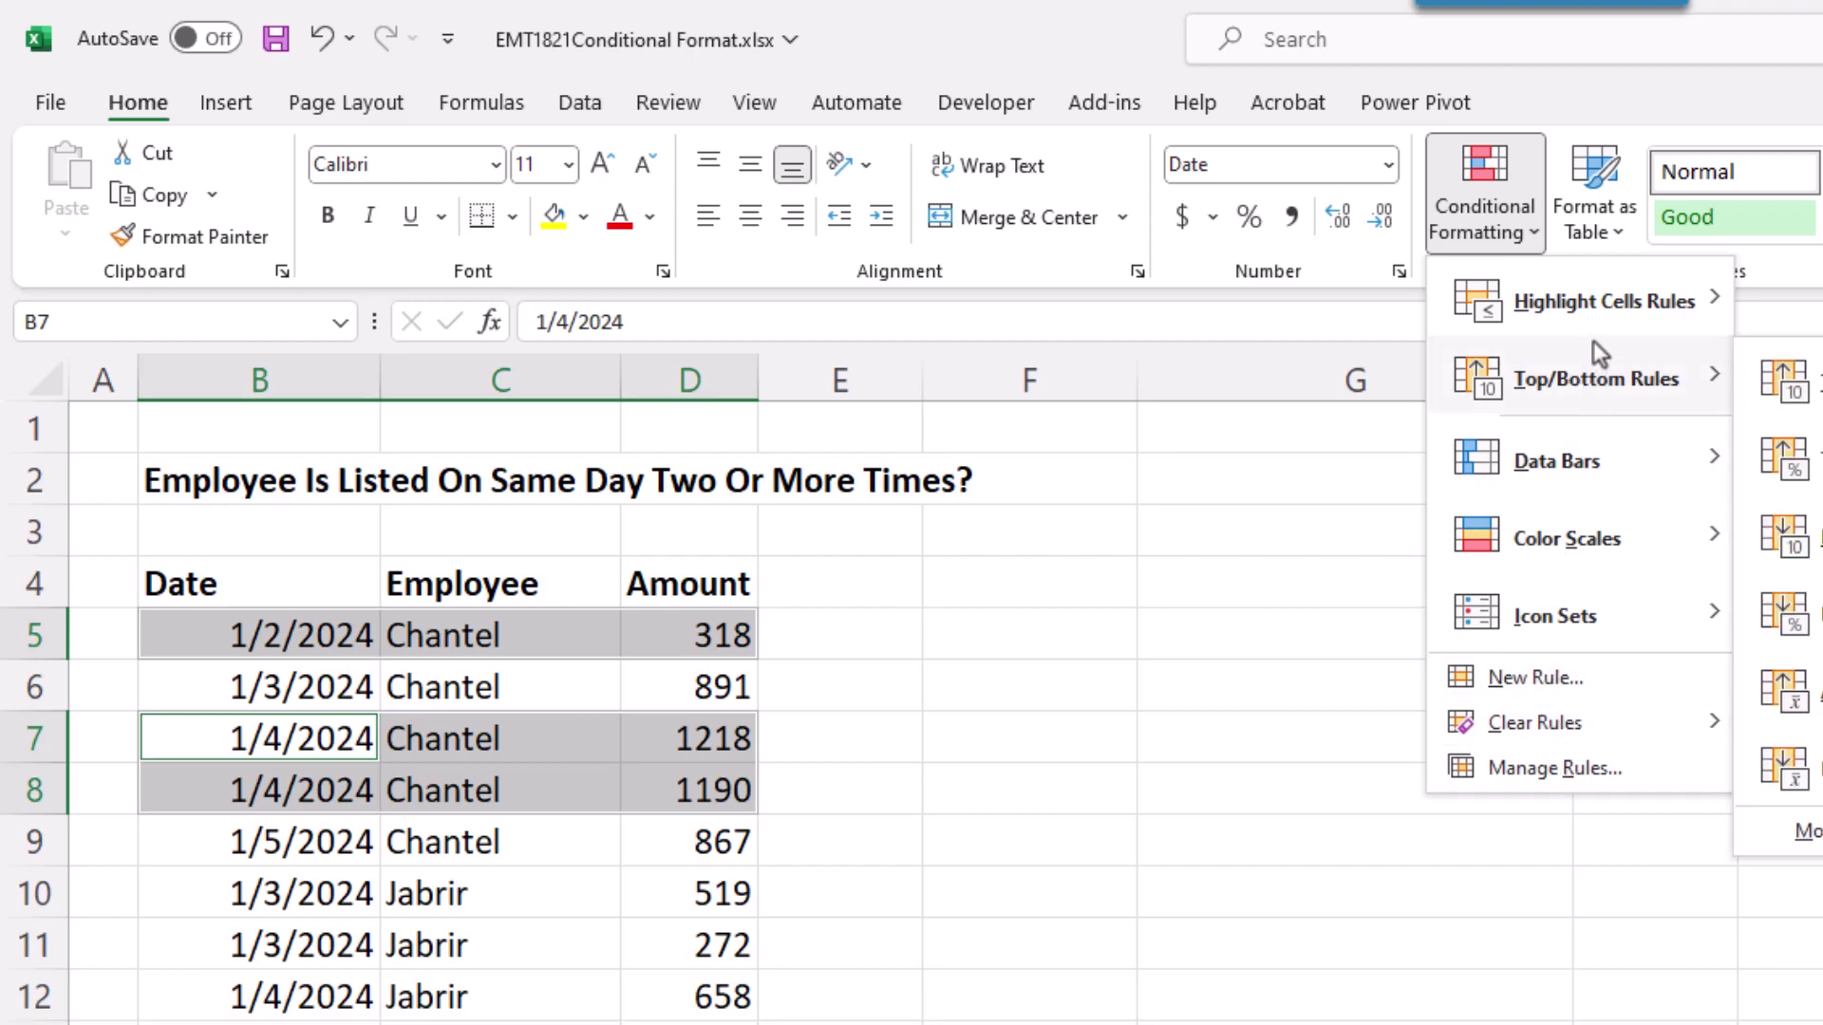
pyautogui.click(1325, 505)
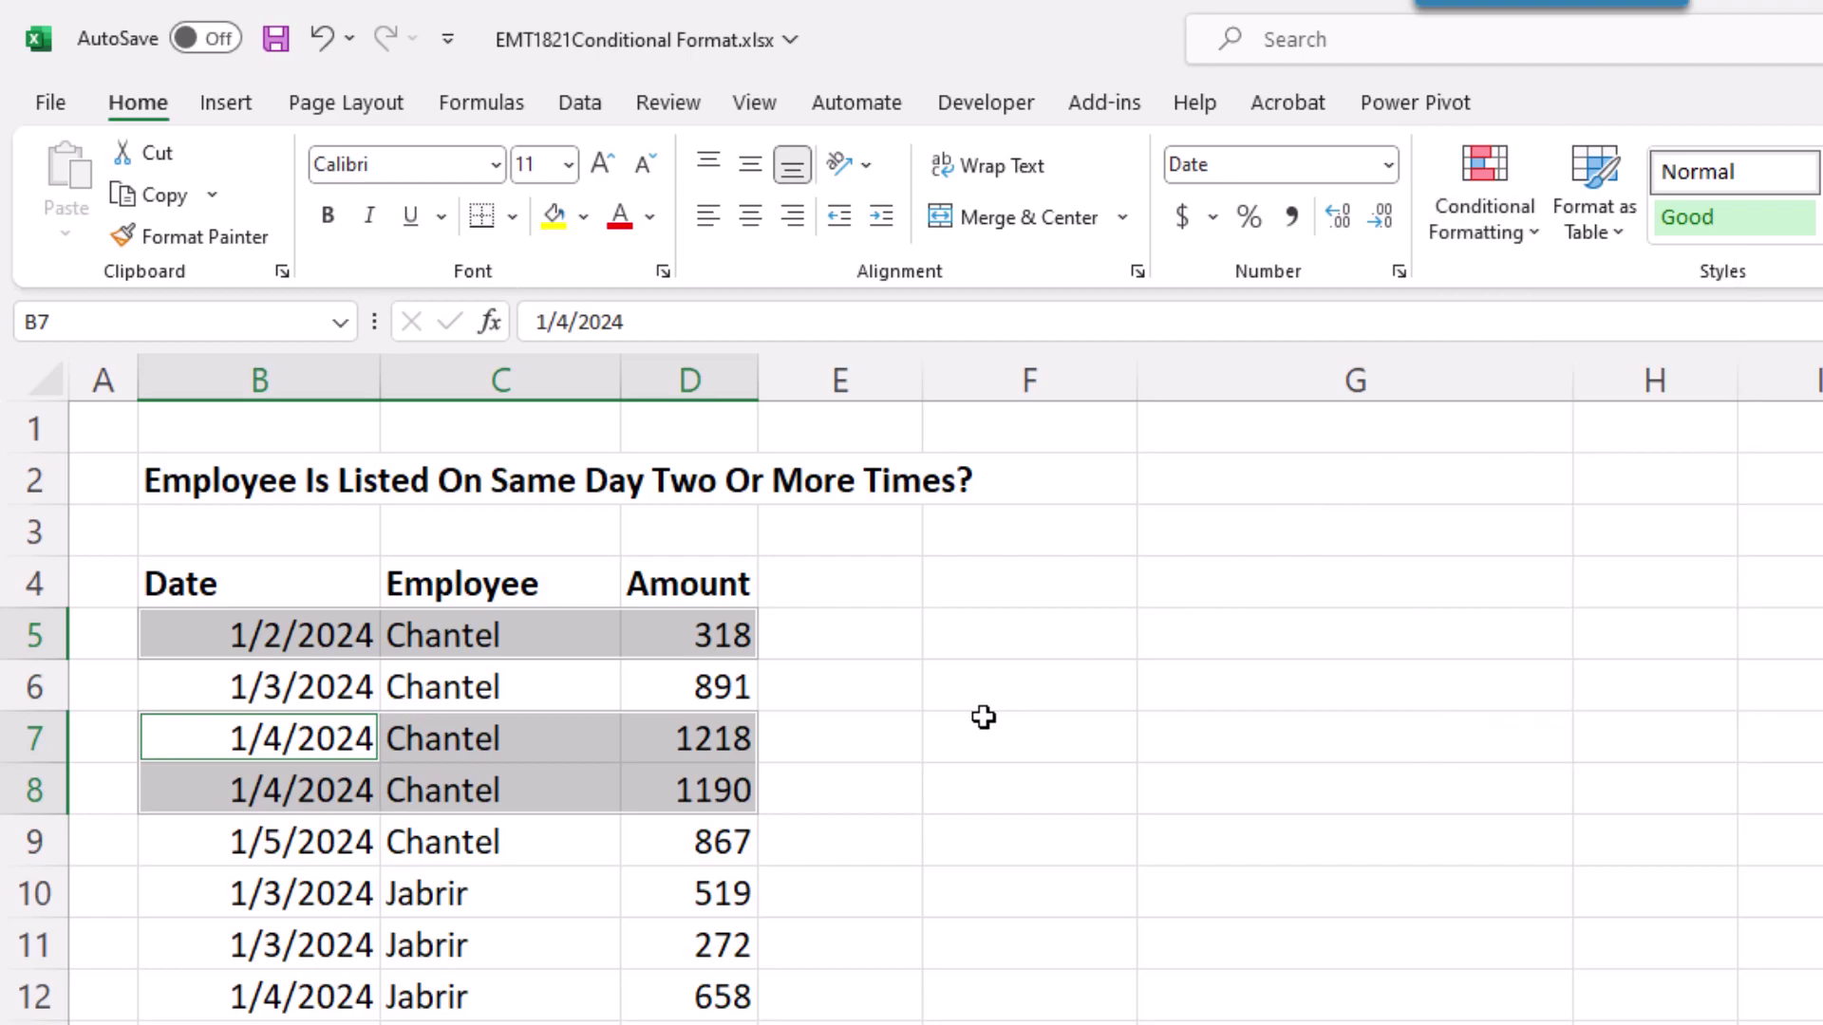
pyautogui.click(969, 637)
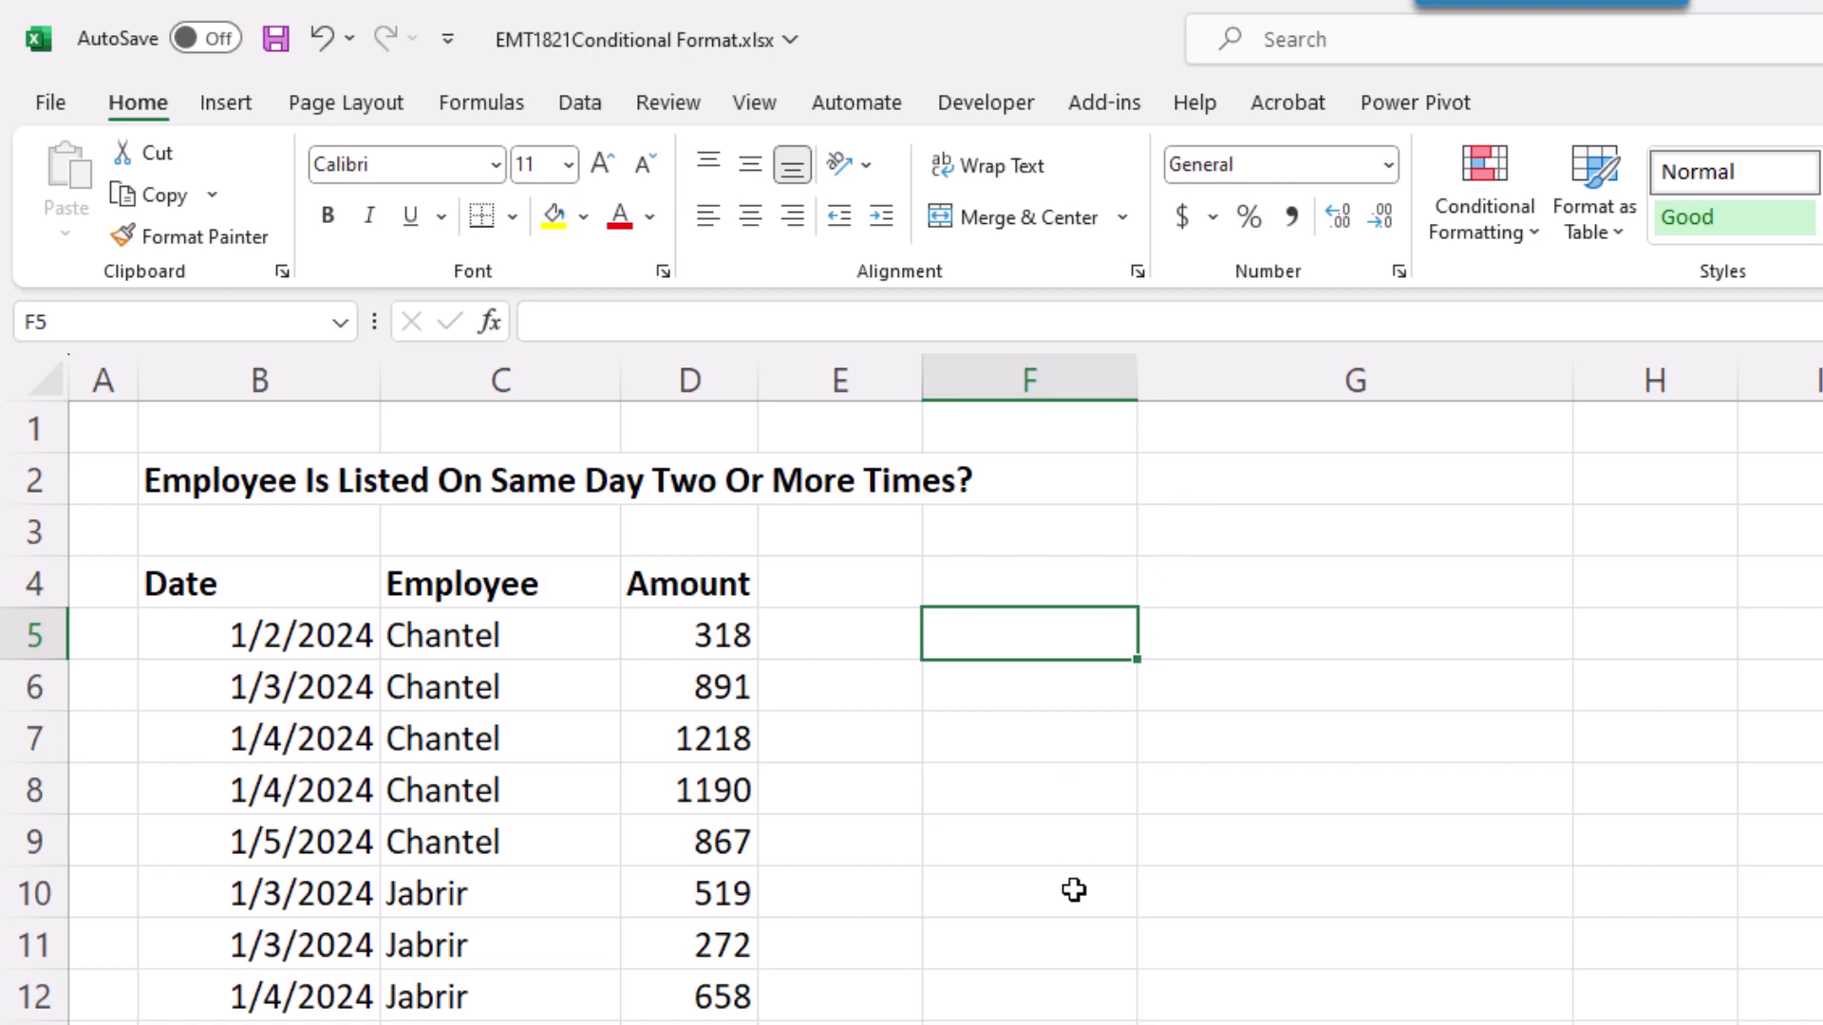
# Step: Start a COUNTIFS formula in F5 with date range $B$5:$B$22 and criterion $B5
pyautogui.write('=')
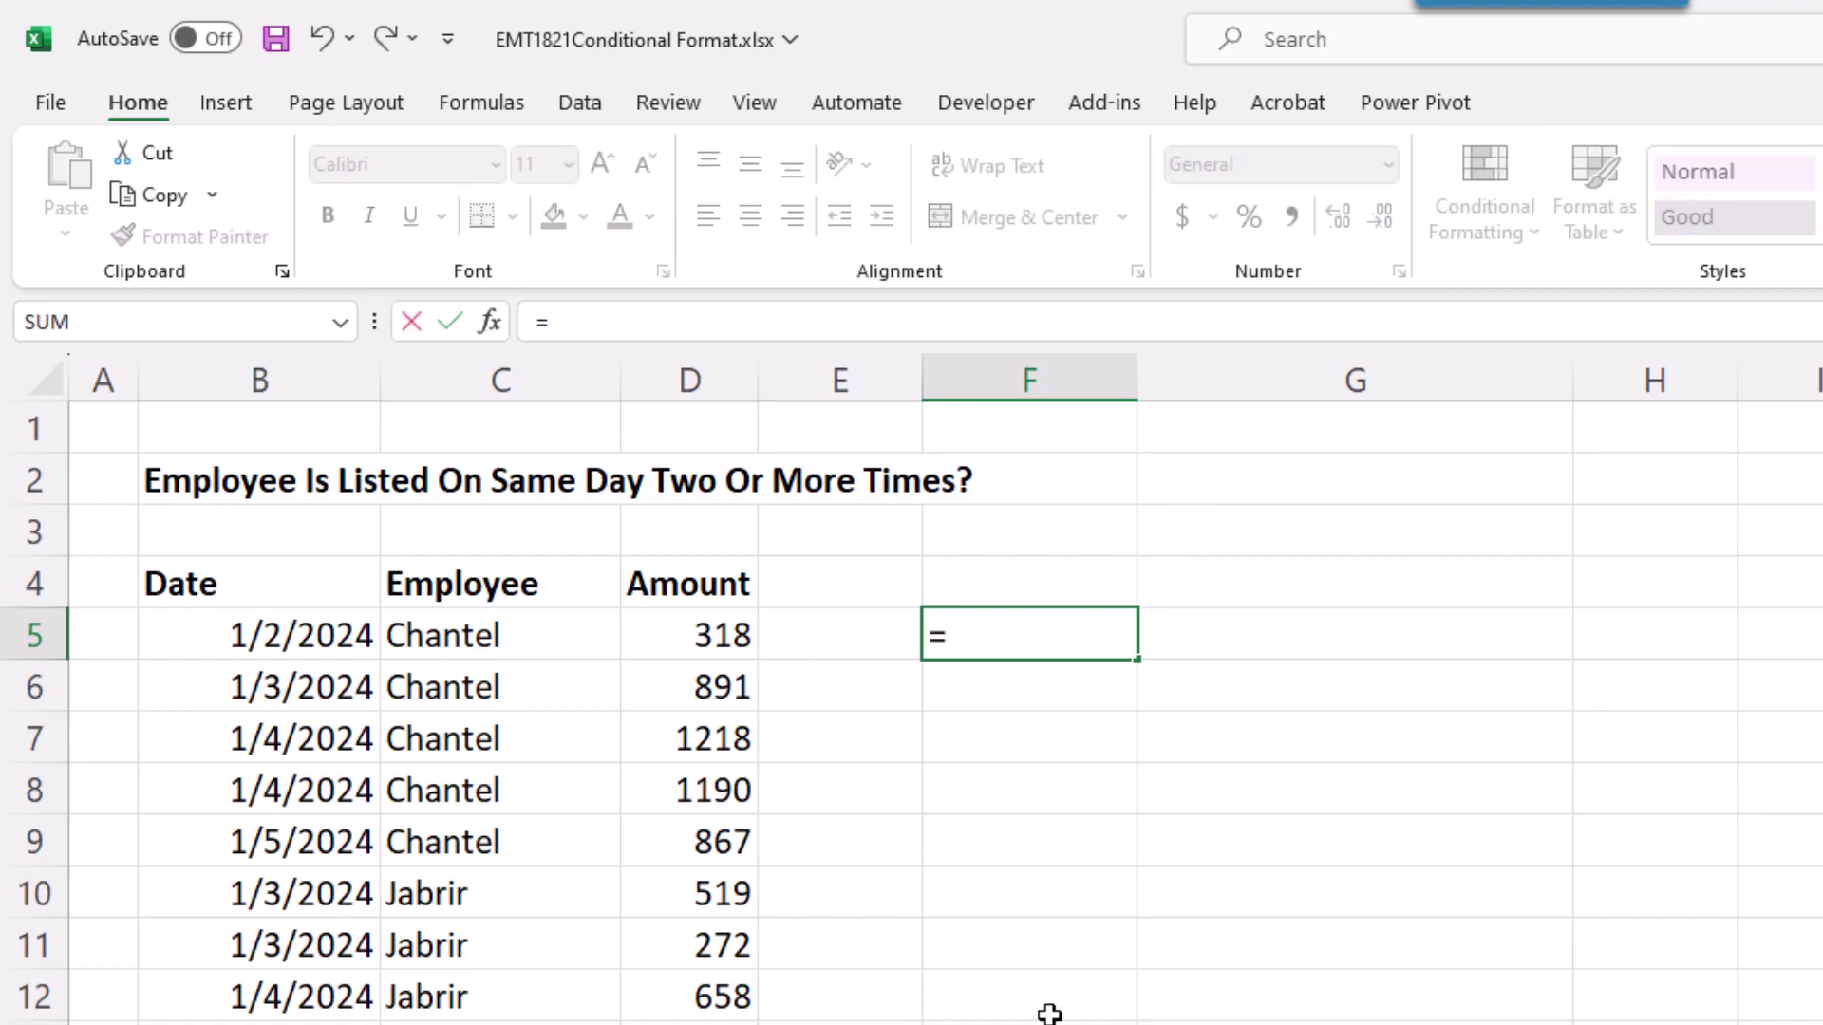
pyautogui.write('counit')
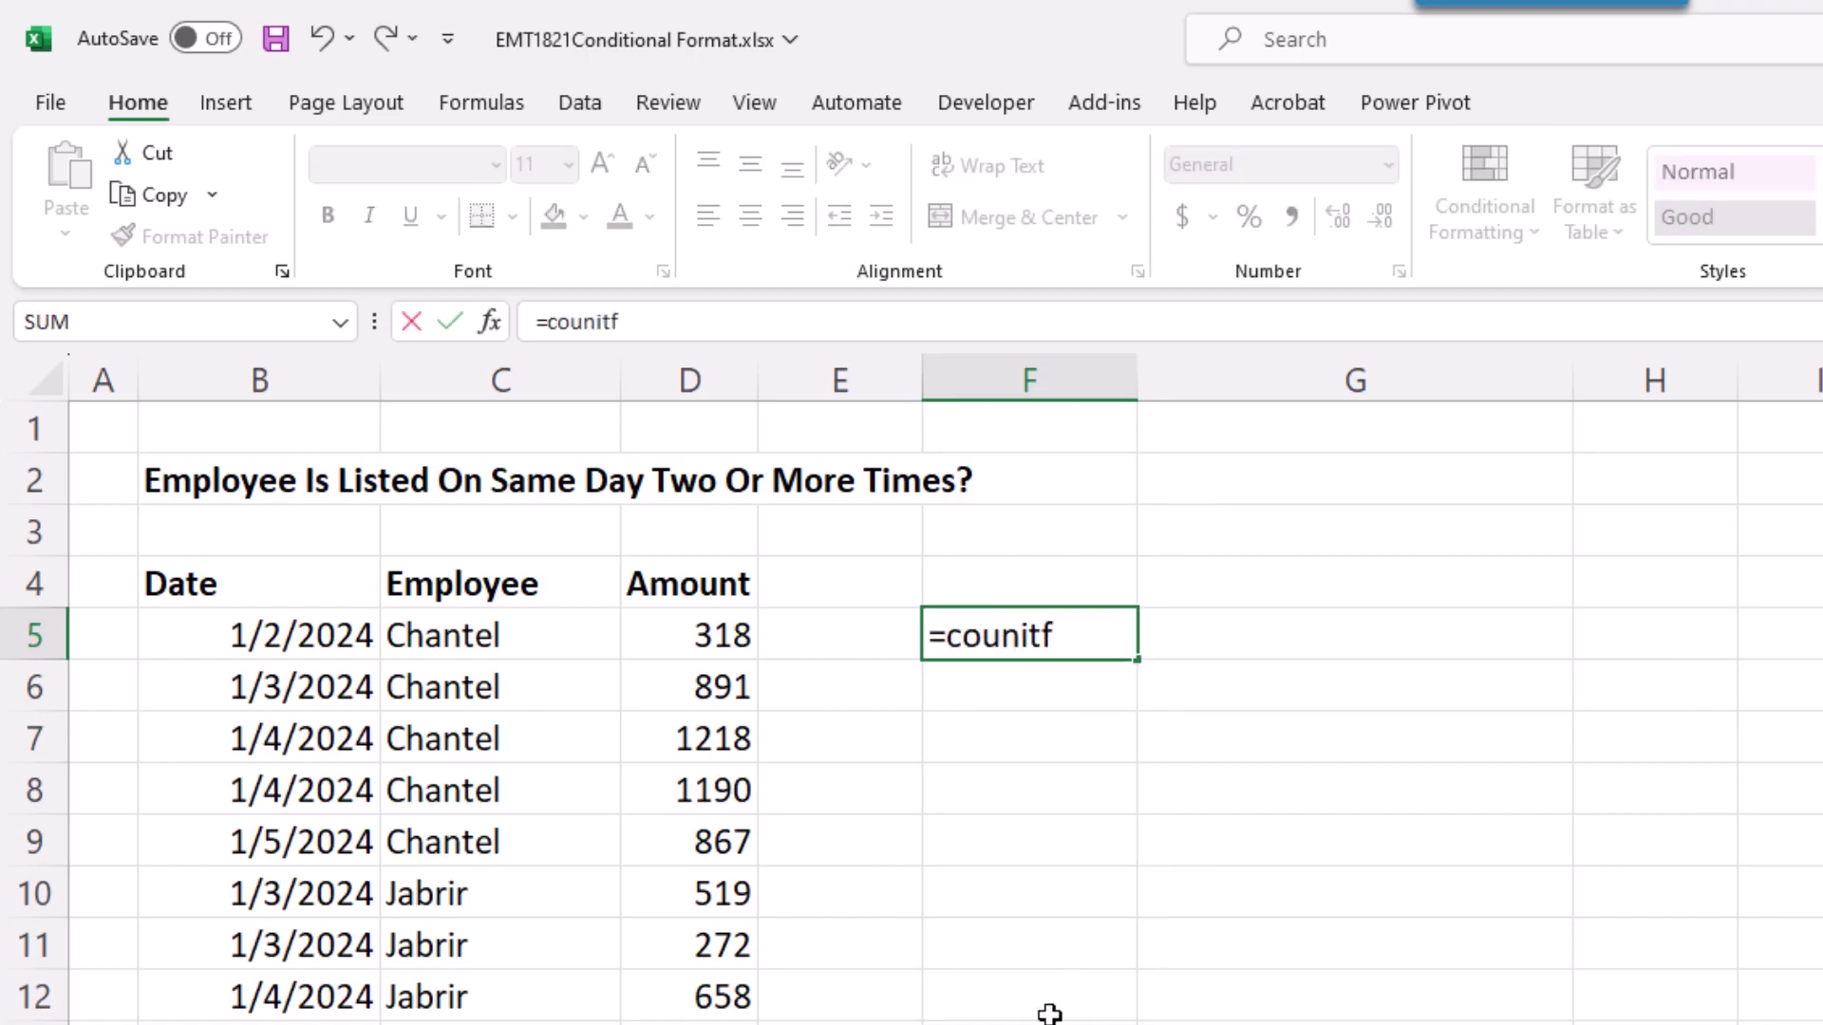
pyautogui.write('f')
pyautogui.press('BackSpace')
pyautogui.press('BackSpace')
pyautogui.press('BackSpace')
pyautogui.press('Down')
pyautogui.press('Down')
pyautogui.press('Down')
pyautogui.press('Tab')
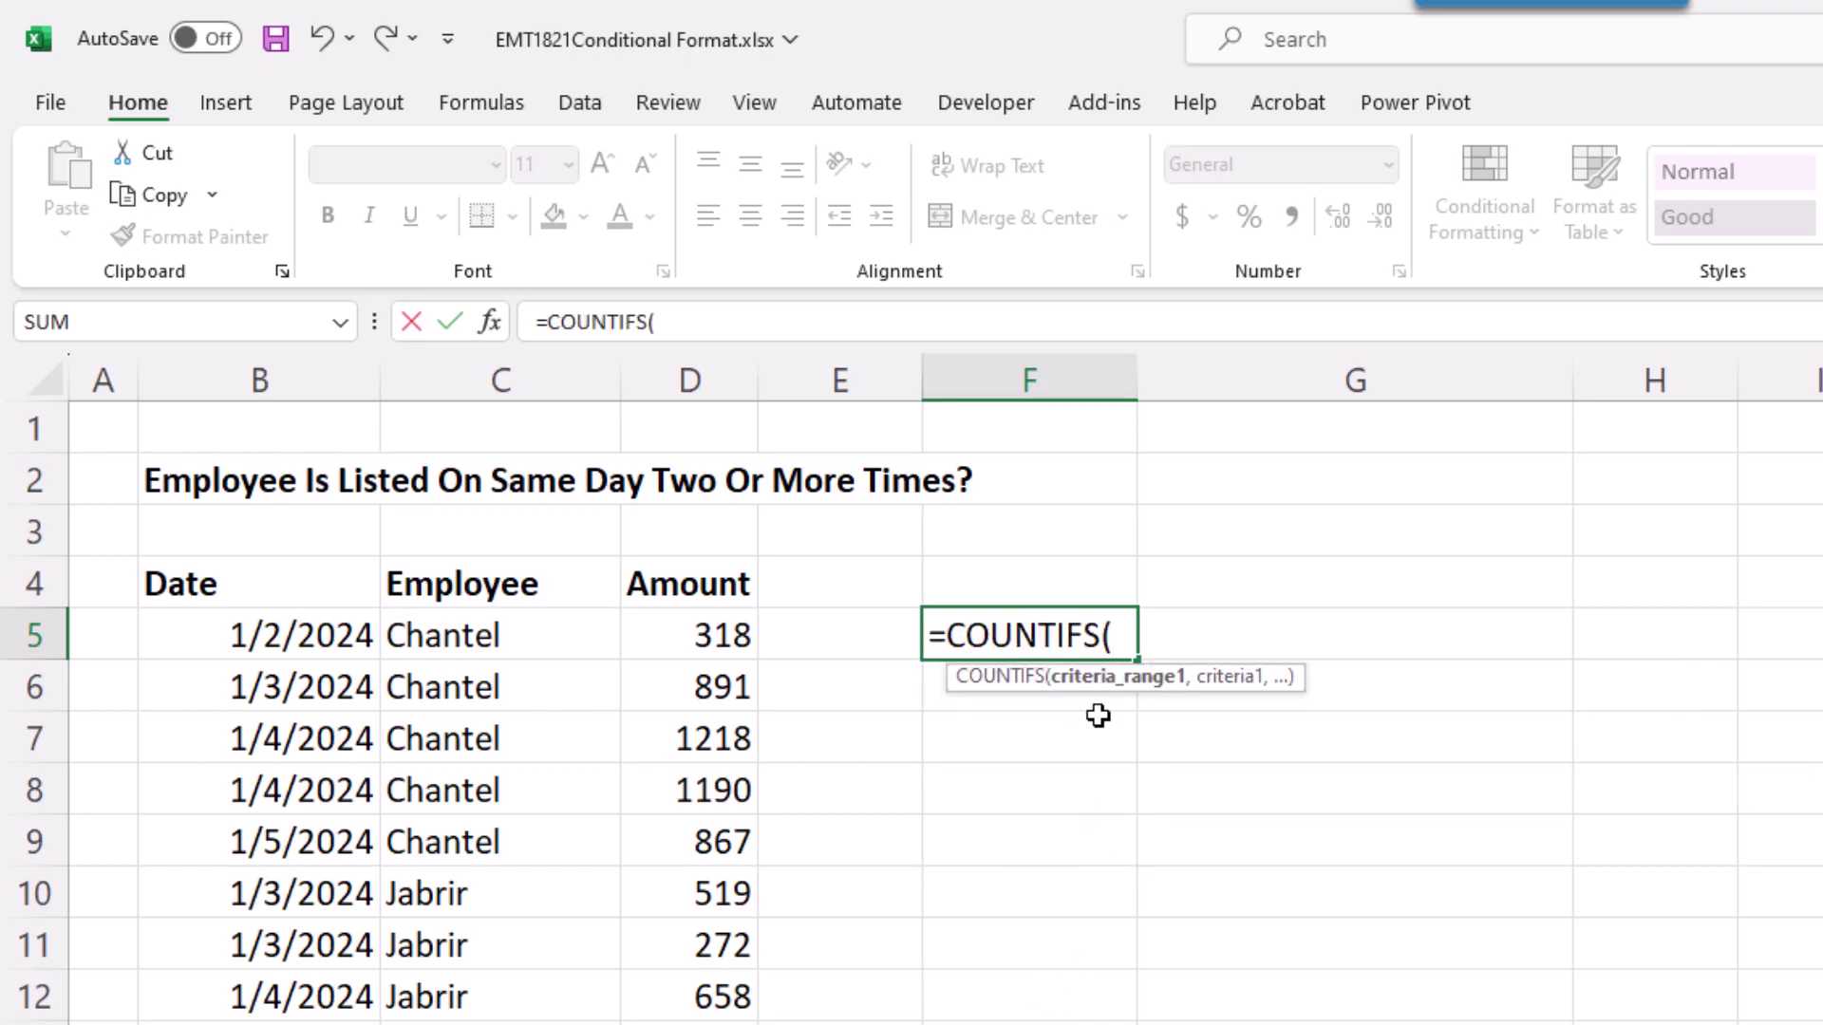
pyautogui.moveTo(260, 639); pyautogui.dragTo(237, 1024)
pyautogui.press('F4')
pyautogui.press('F4')
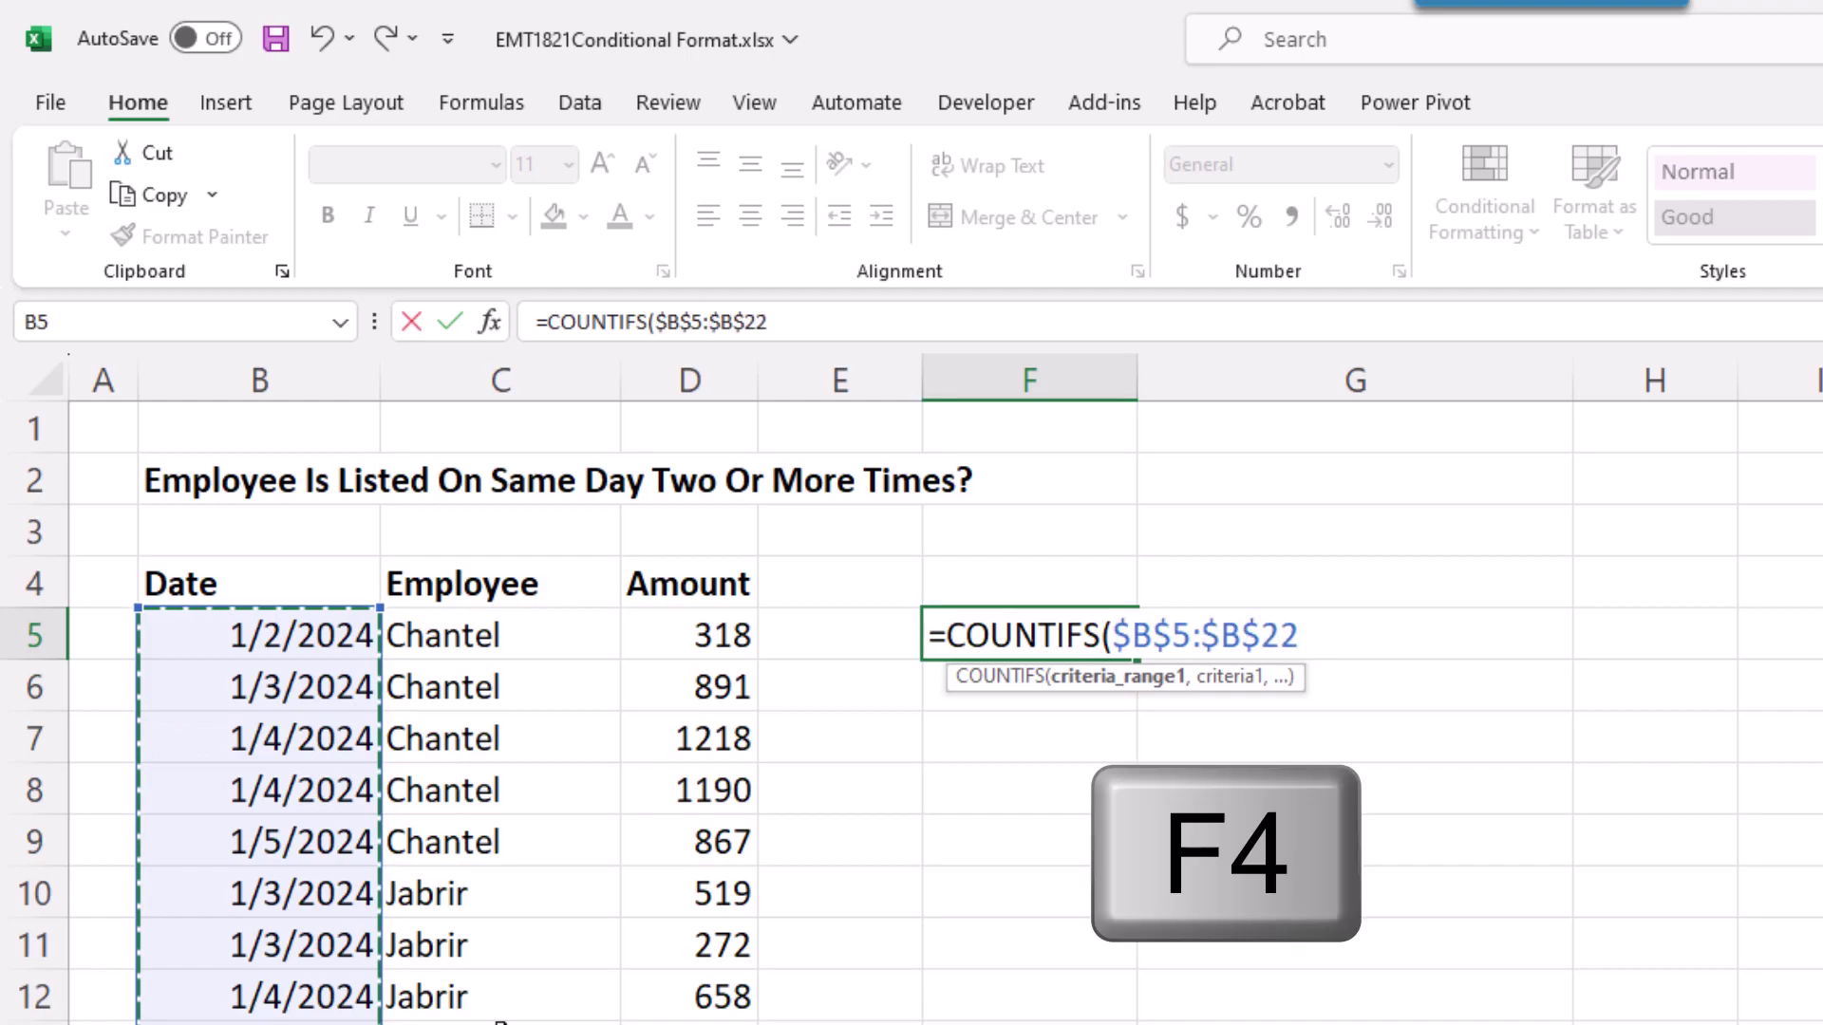
pyautogui.write(',')
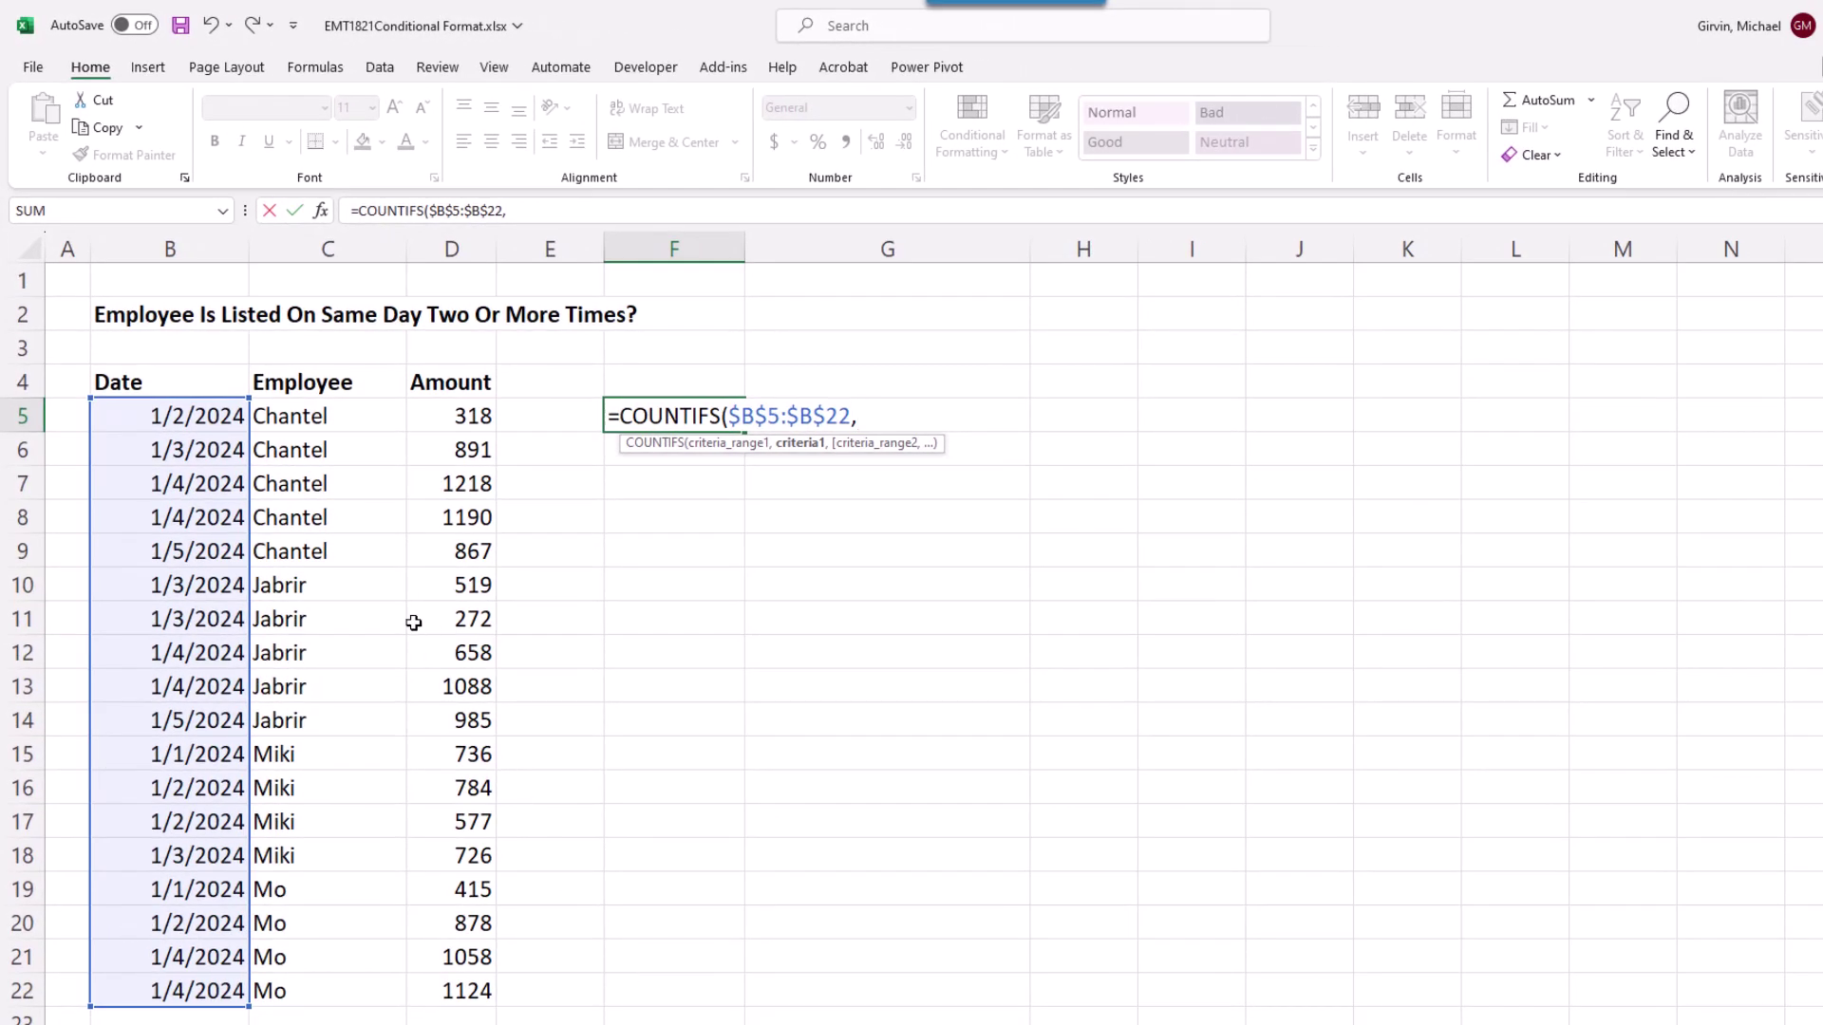
pyautogui.click(177, 424)
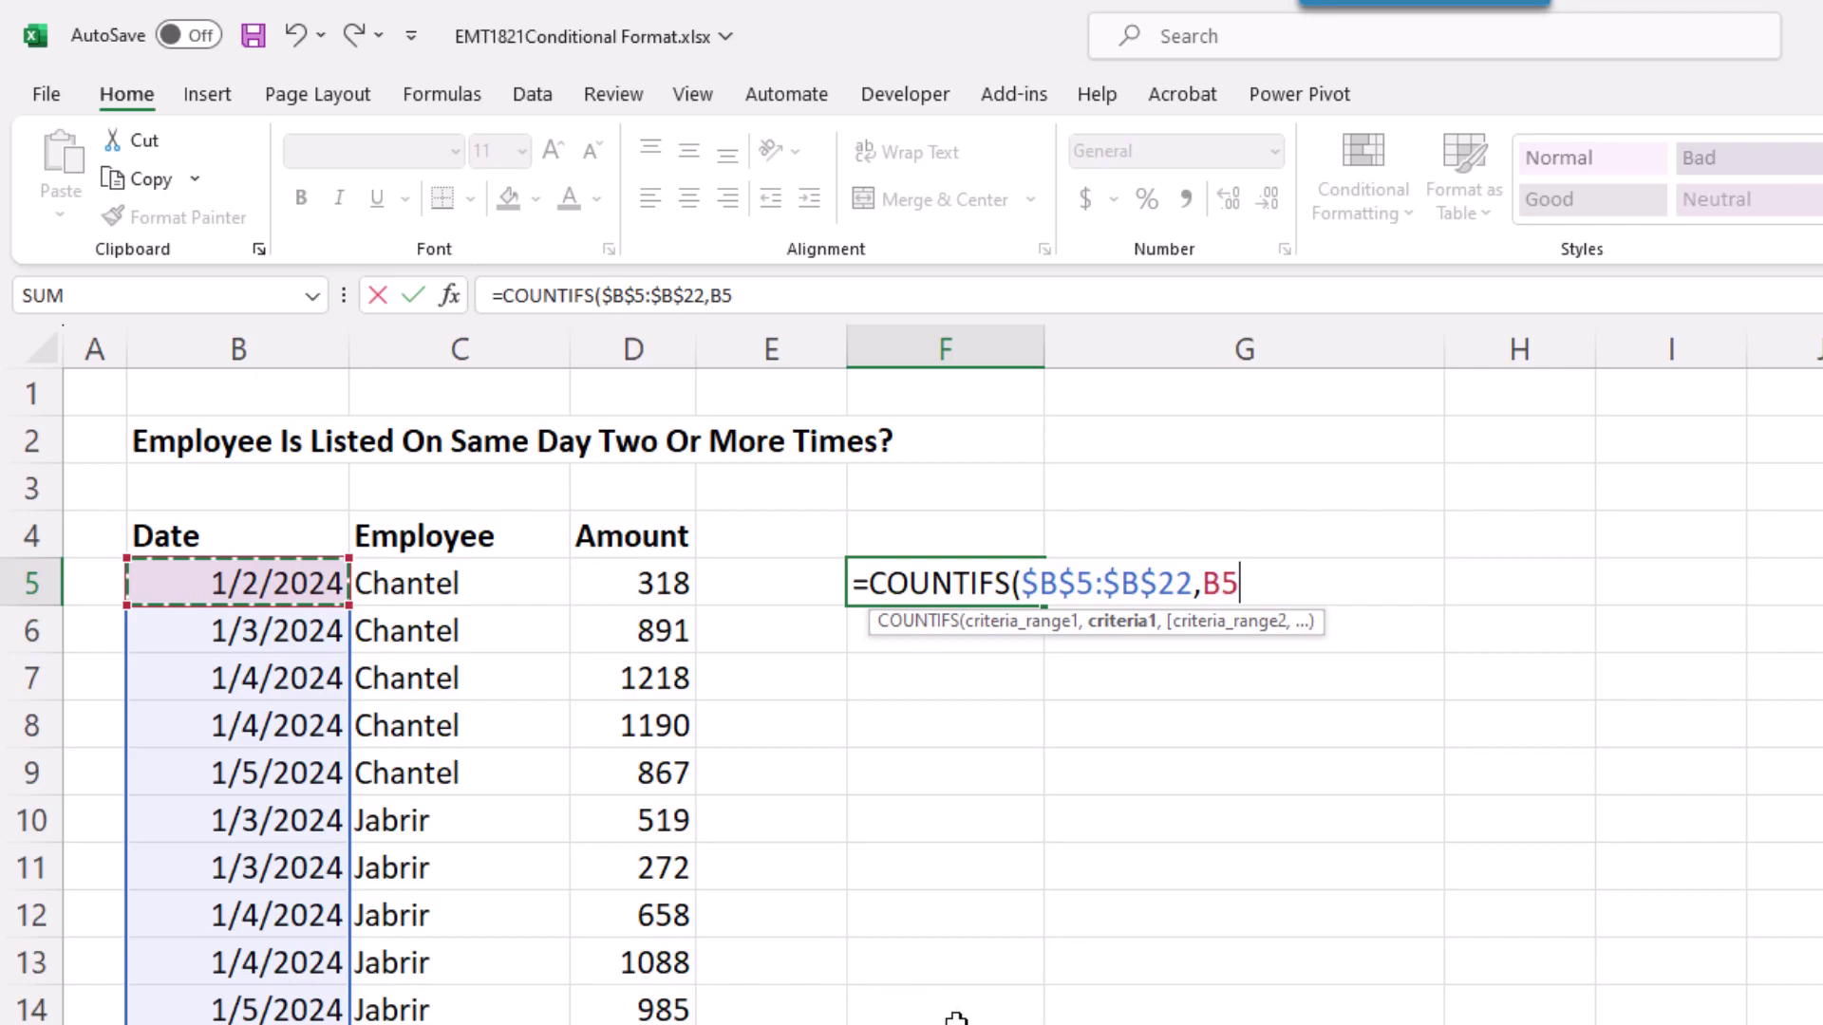
pyautogui.press('F4')
pyautogui.press('F4')
pyautogui.press('F4')
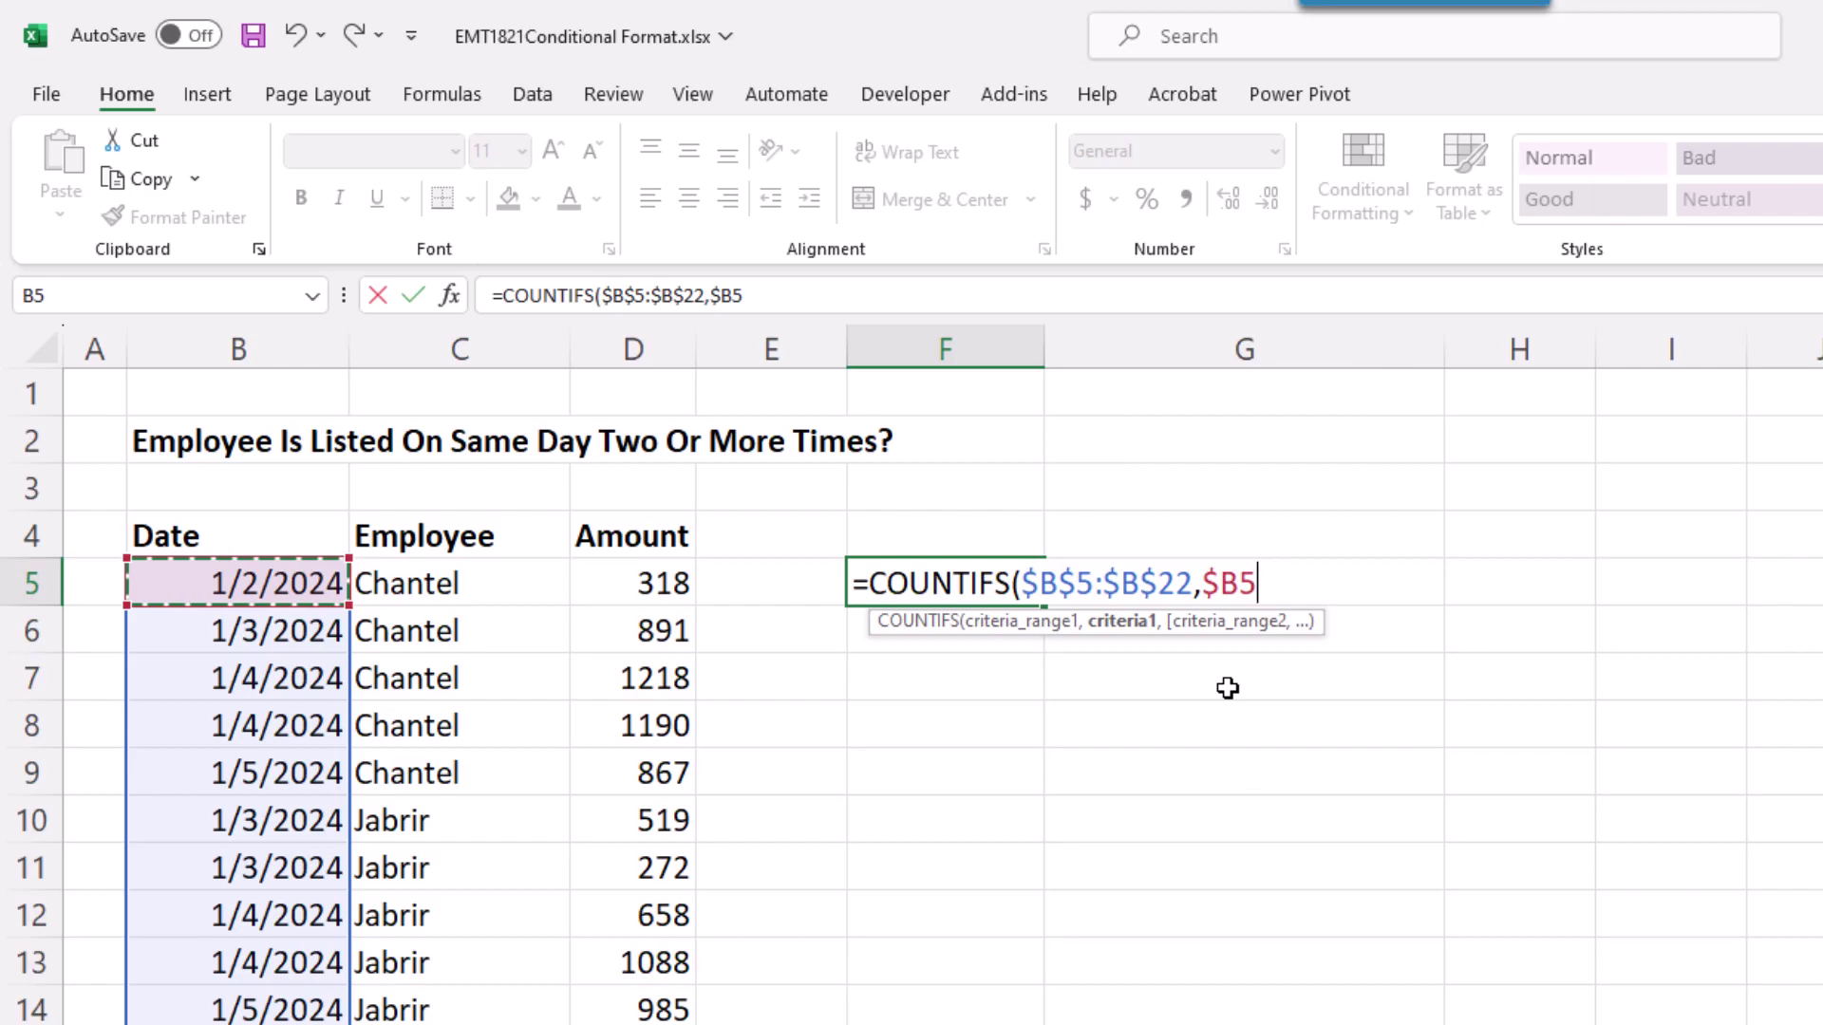
# Step: Add employee range $C$5:$C$22 with criterion $C5, then close and commit the formula
pyautogui.write(',')
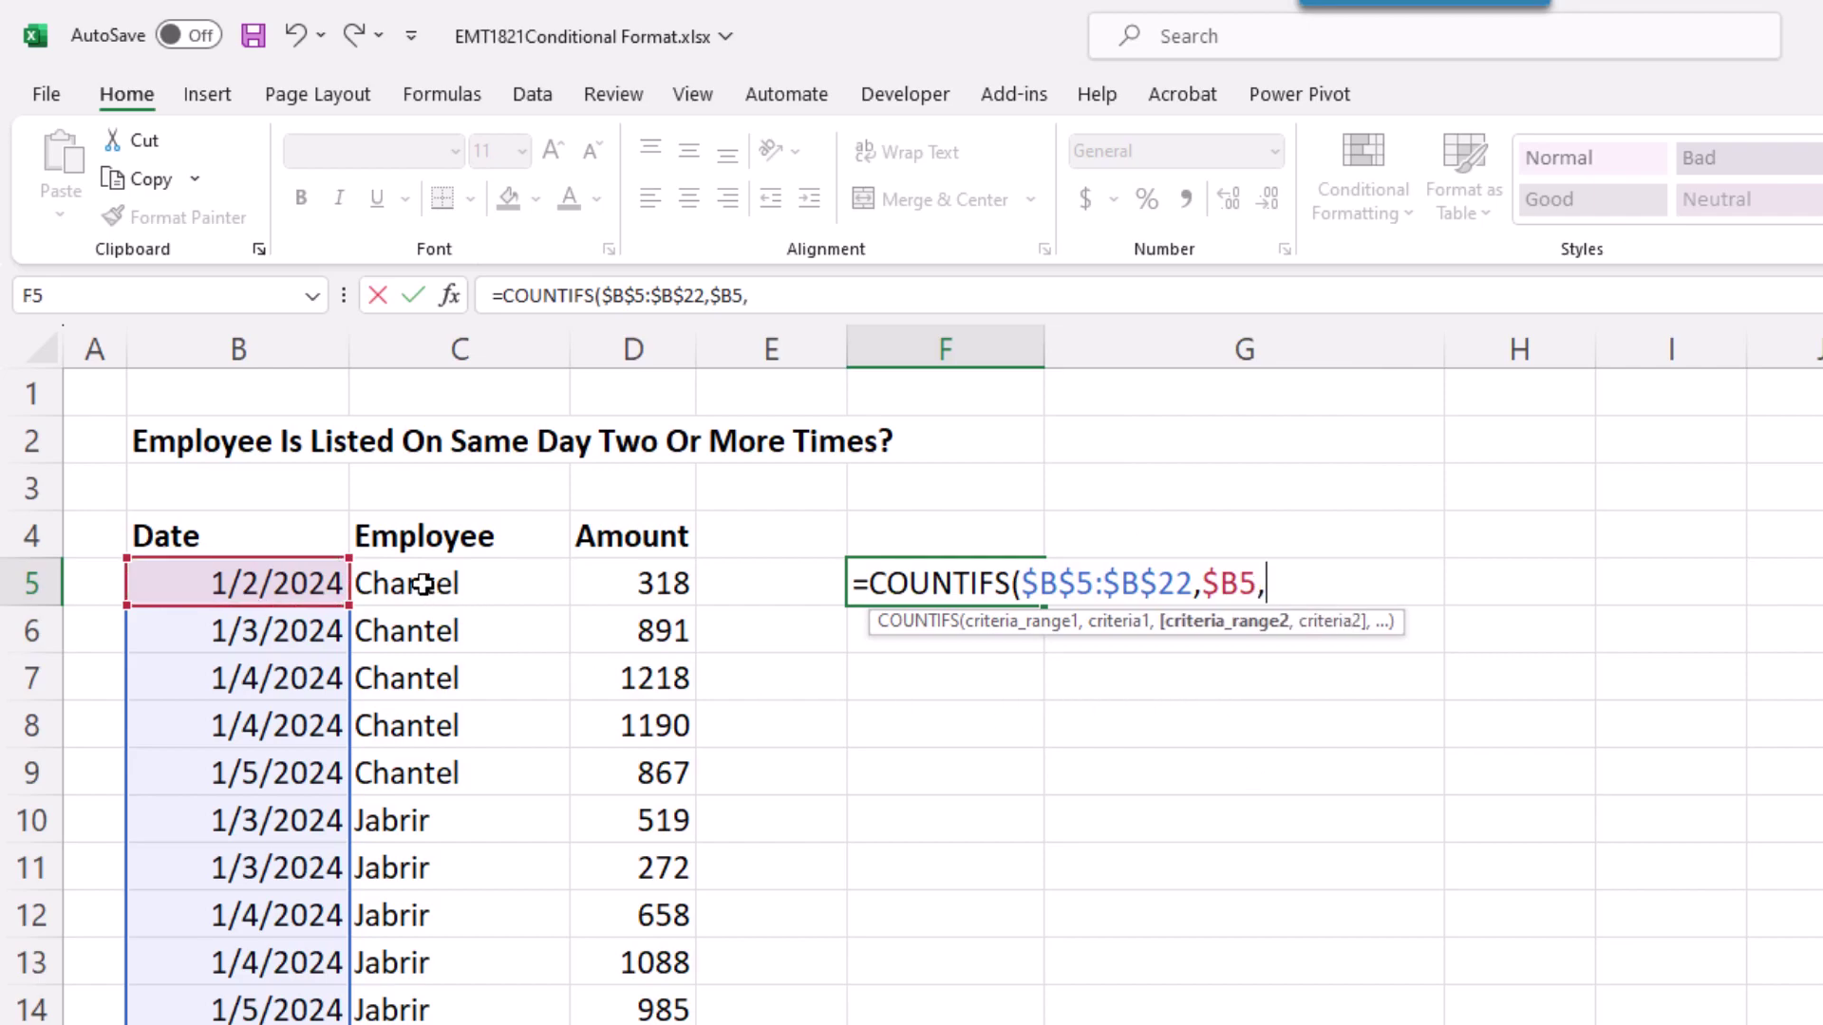
pyautogui.moveTo(424, 584); pyautogui.dragTo(427, 1023)
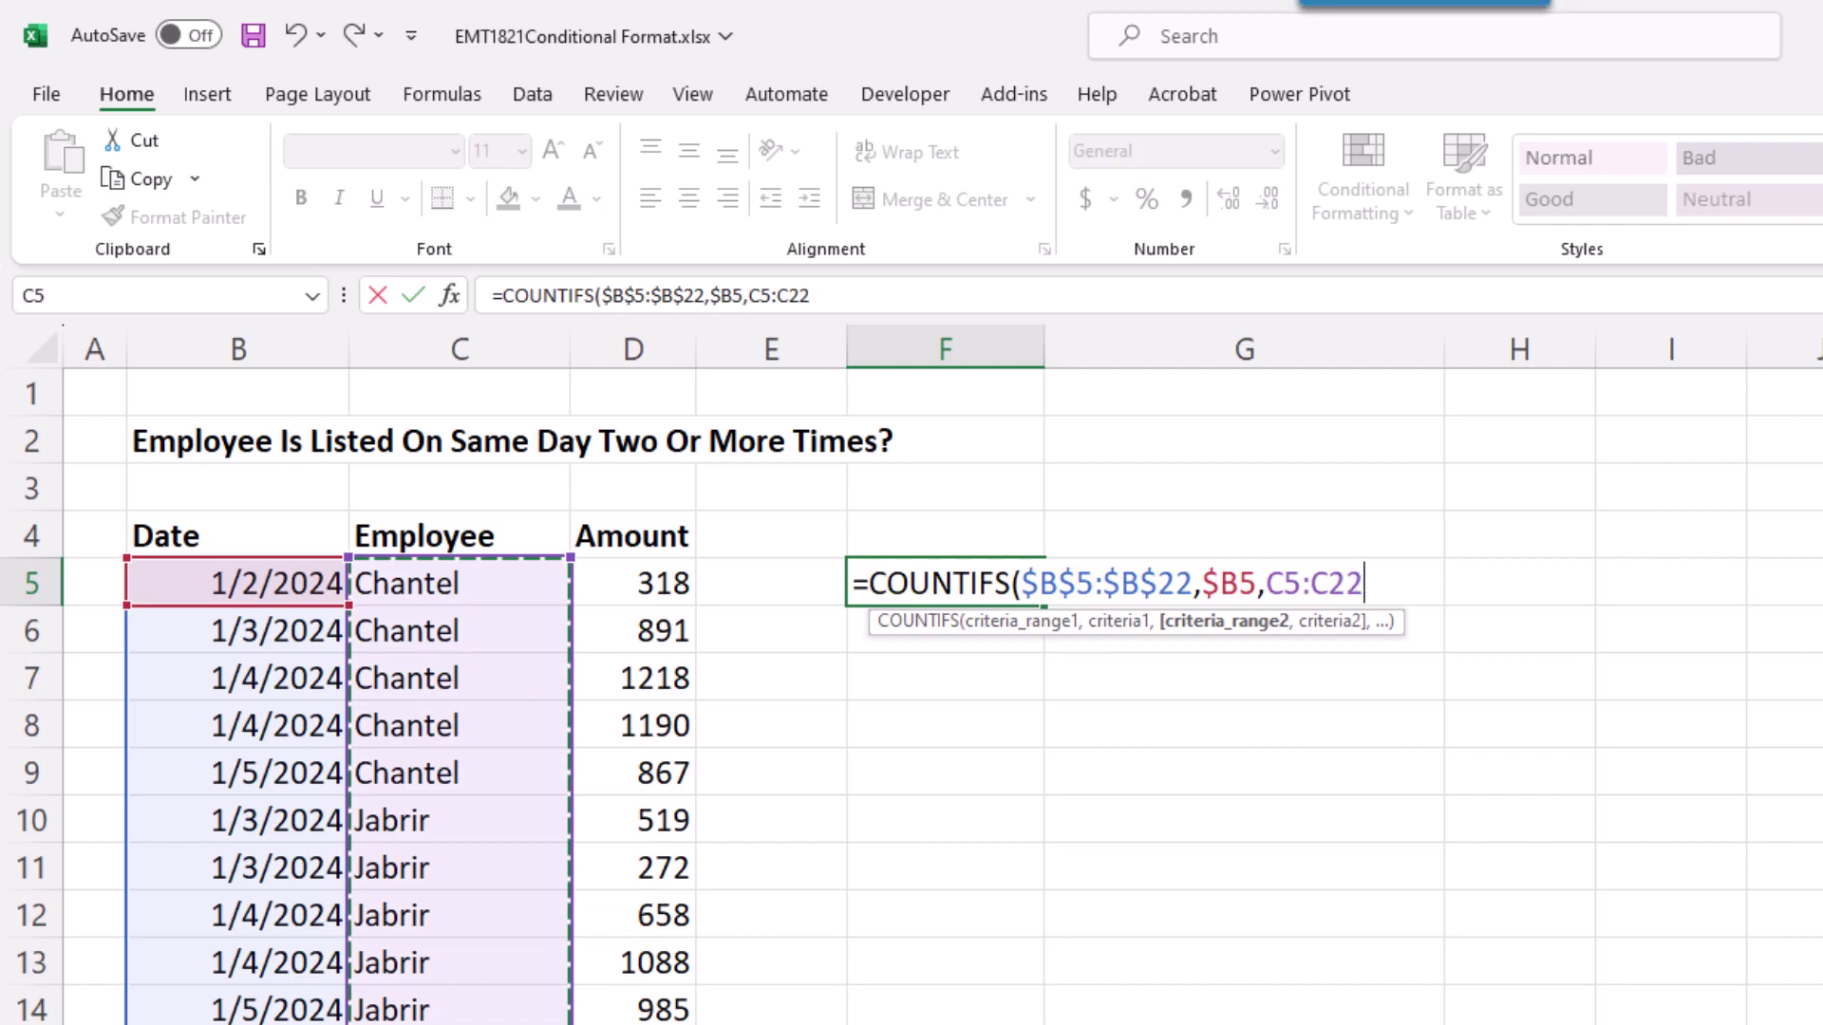
pyautogui.press('F4')
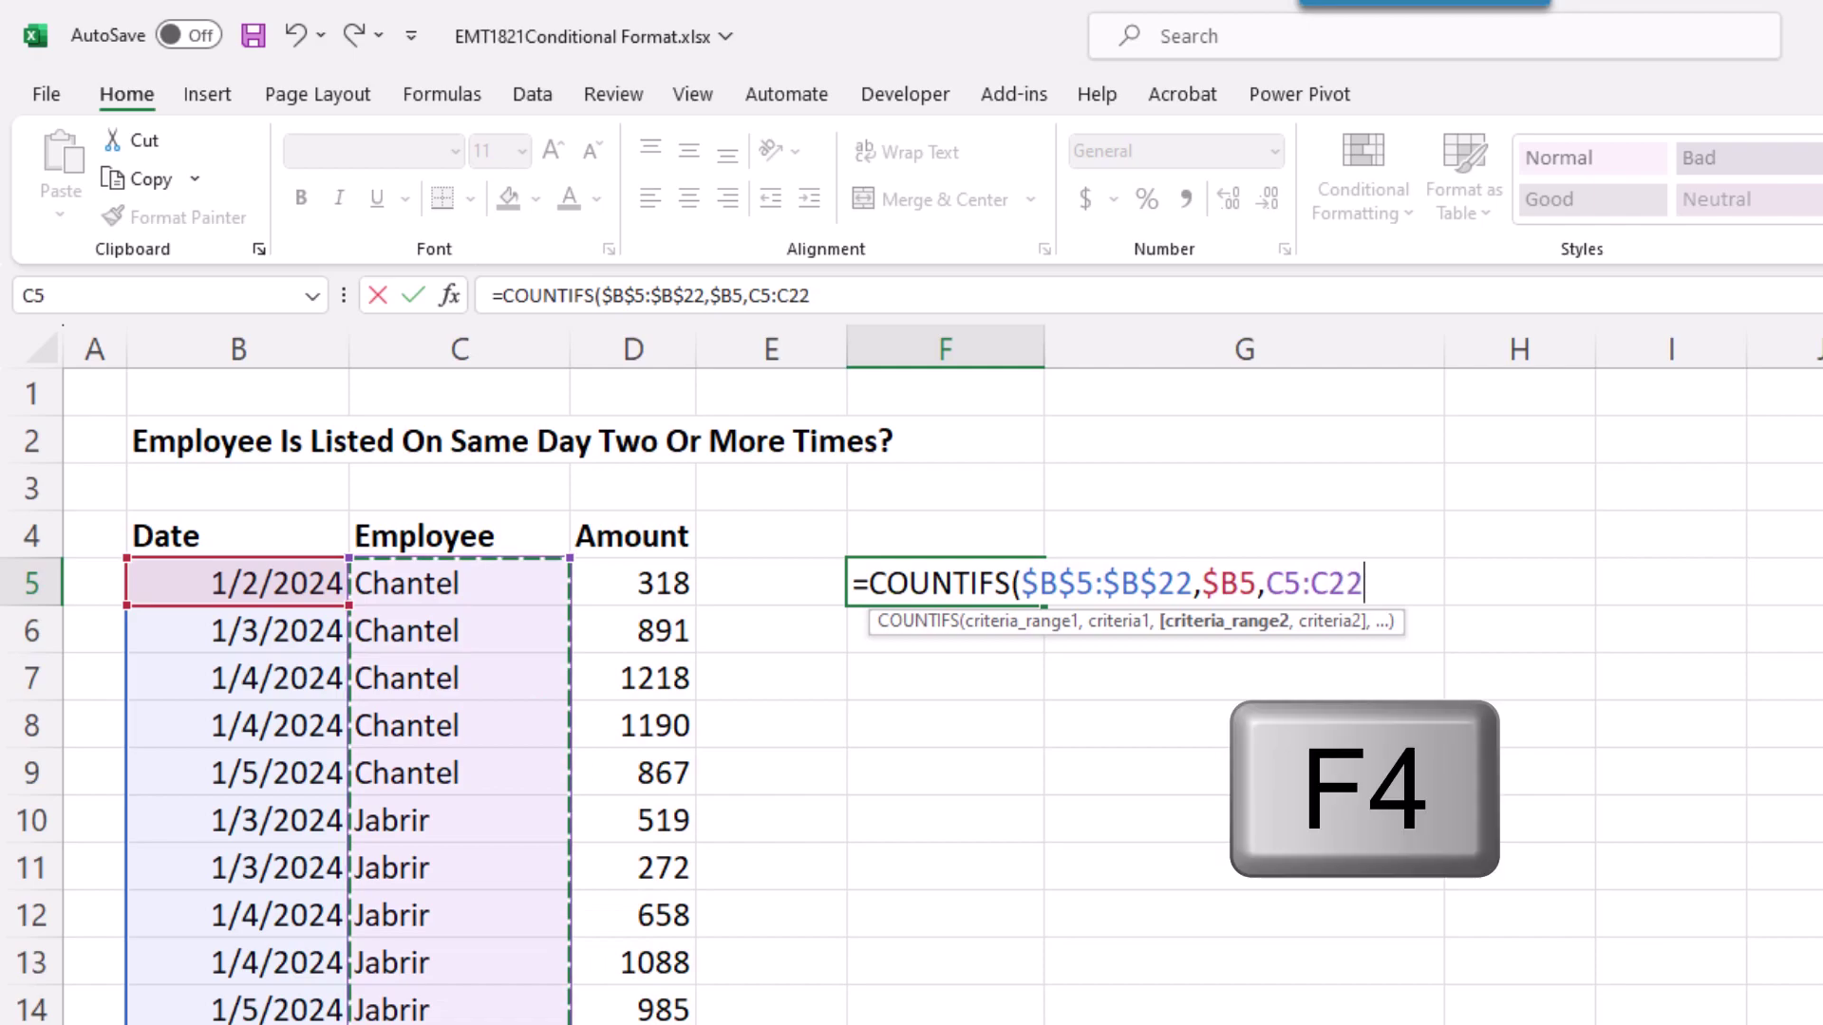
pyautogui.write(',')
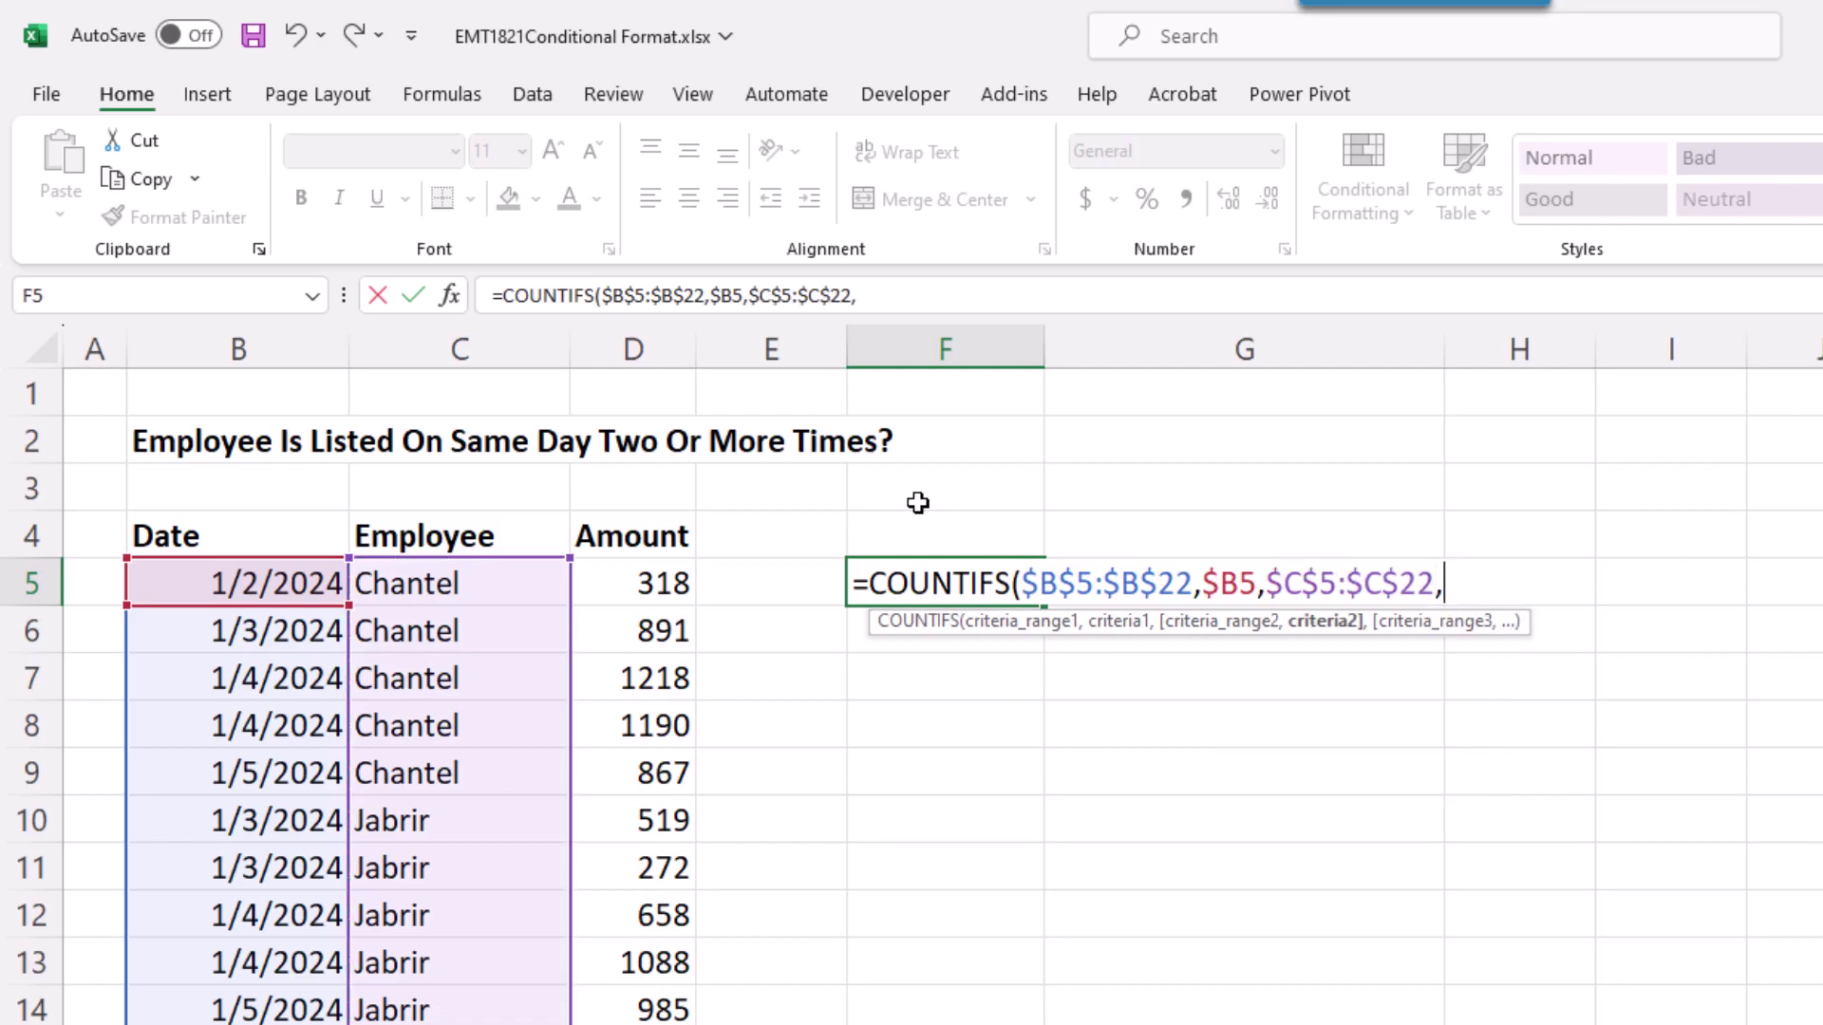
pyautogui.click(432, 582)
pyautogui.press('F4')
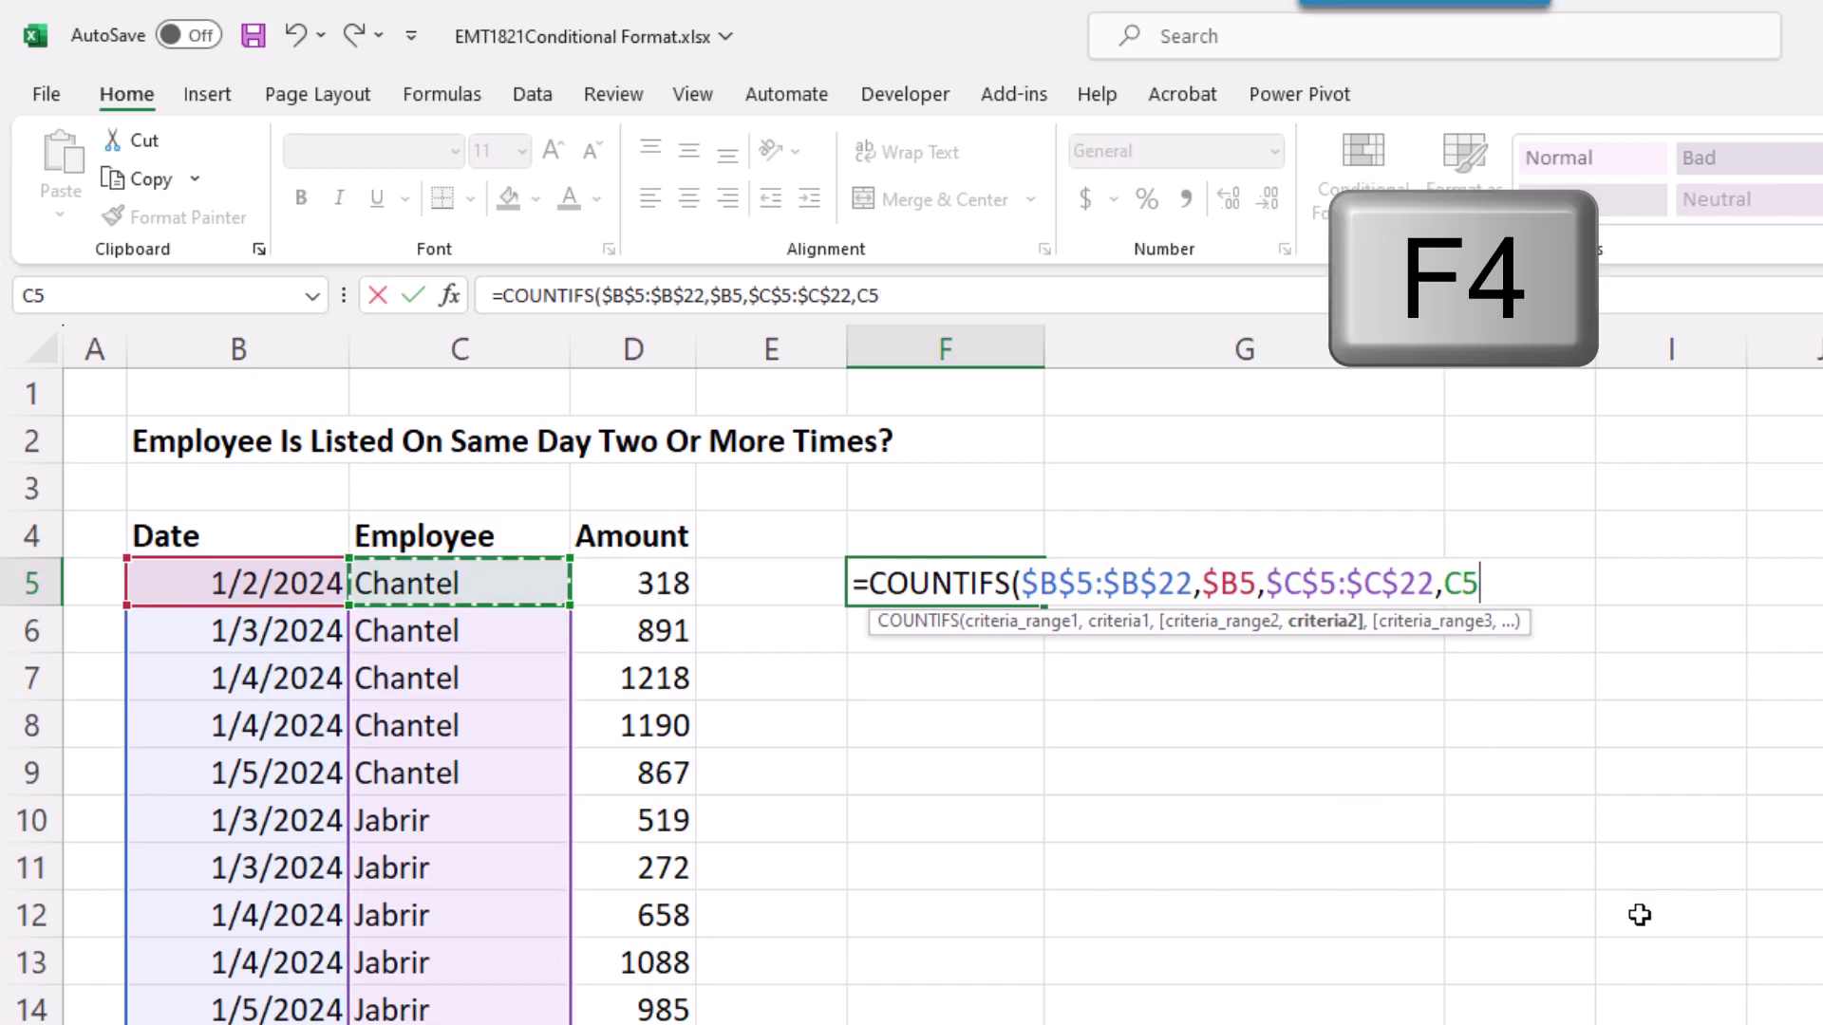
pyautogui.press('F4')
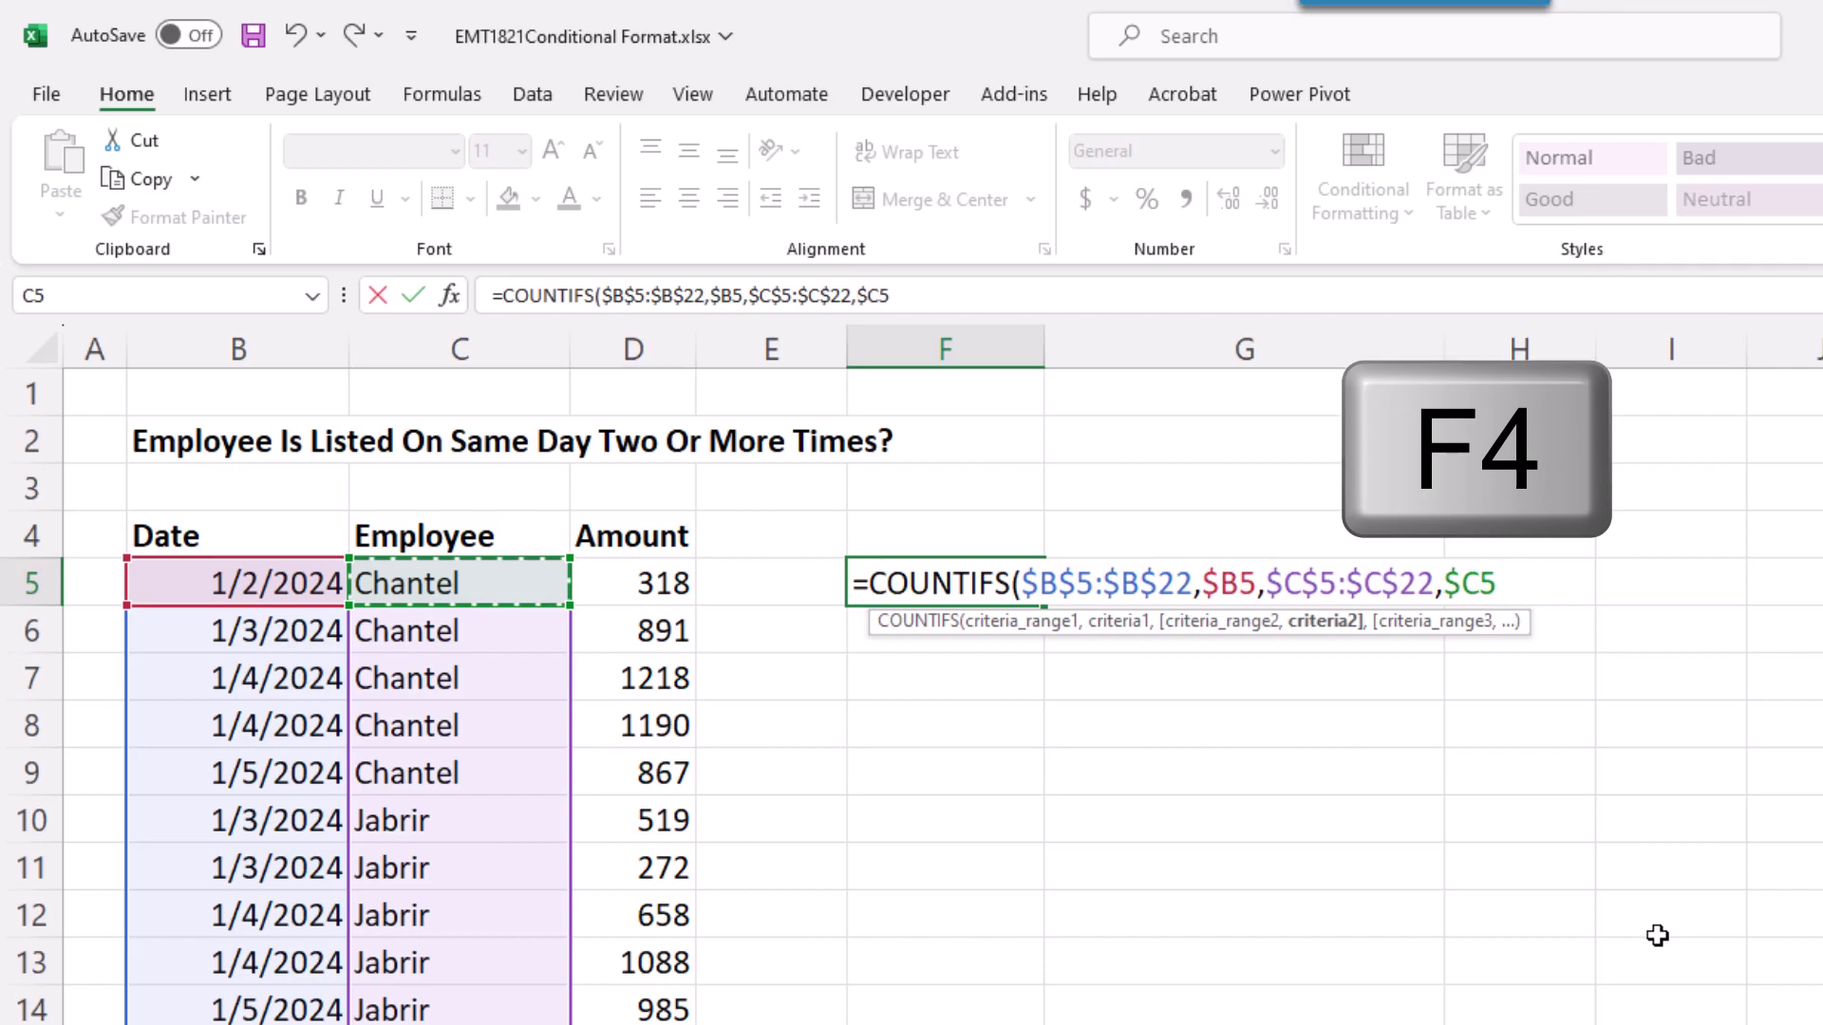
pyautogui.write(')')
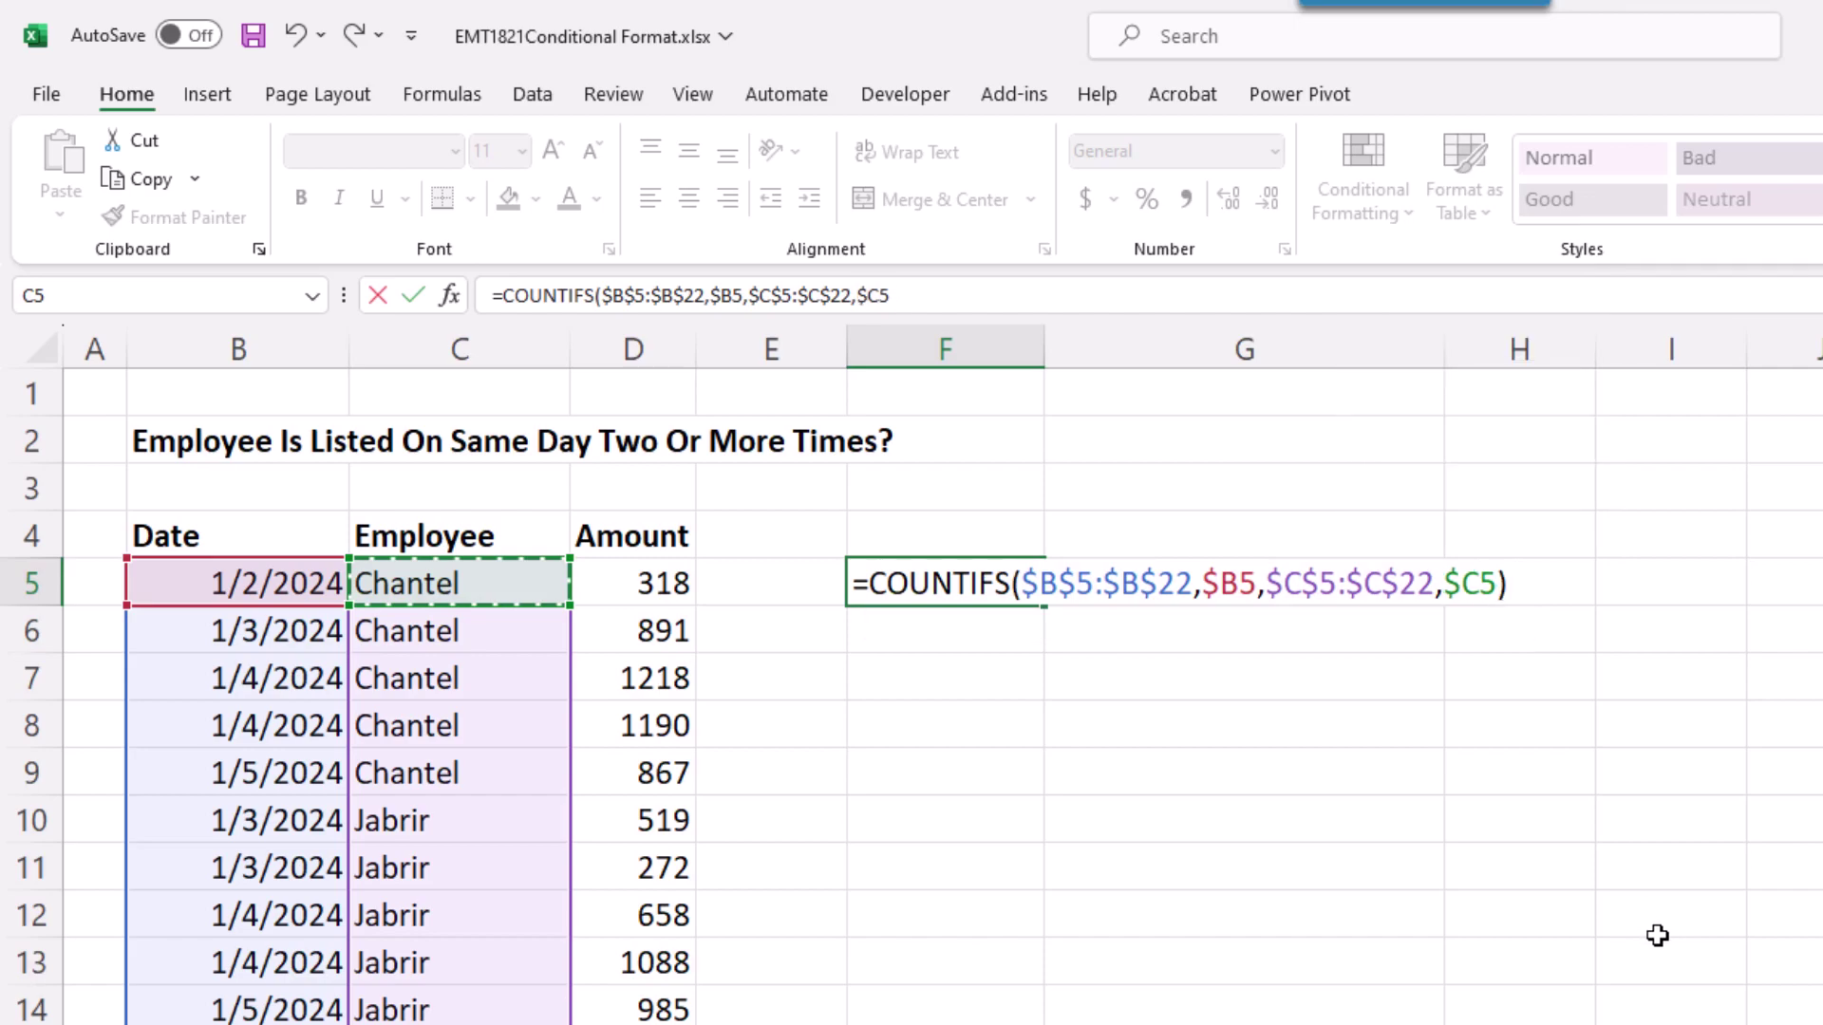
pyautogui.hotkey('ctrl', 'Return')
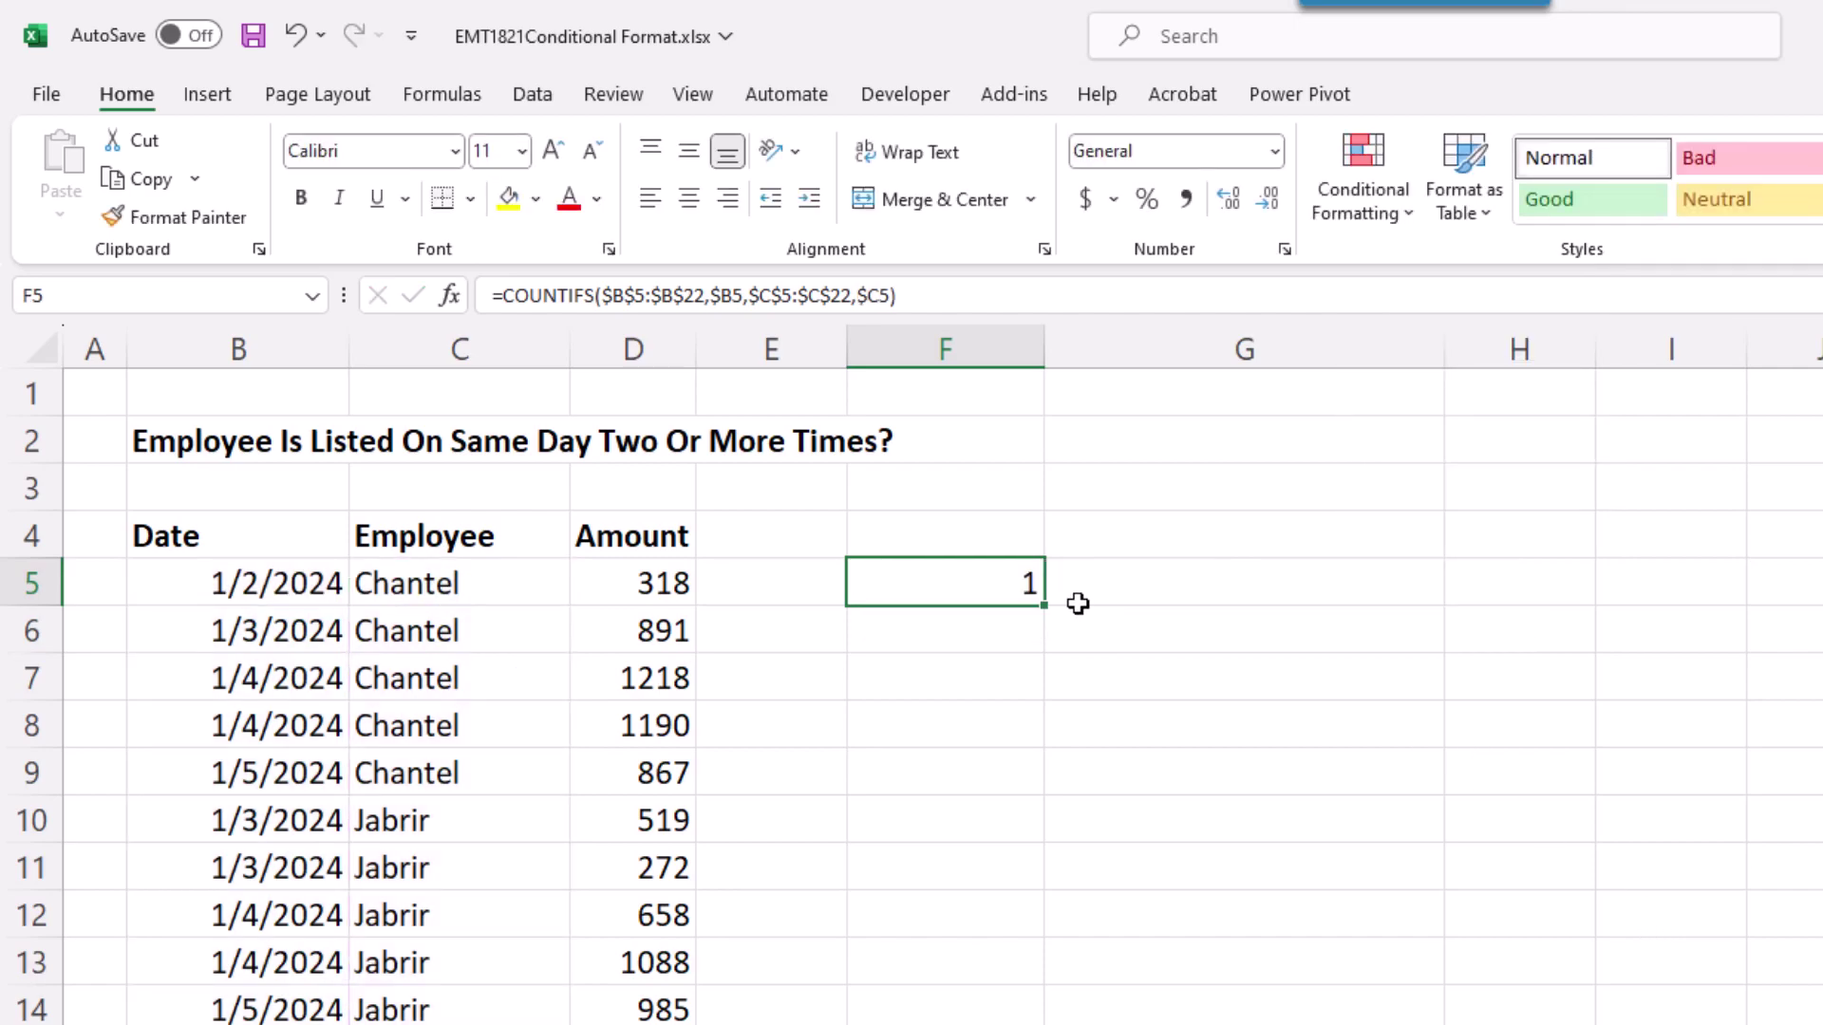
# Step: Fill the COUNTIFS formula across to H5 and down through row 22
pyautogui.moveTo(1045, 606); pyautogui.dragTo(1609, 888)
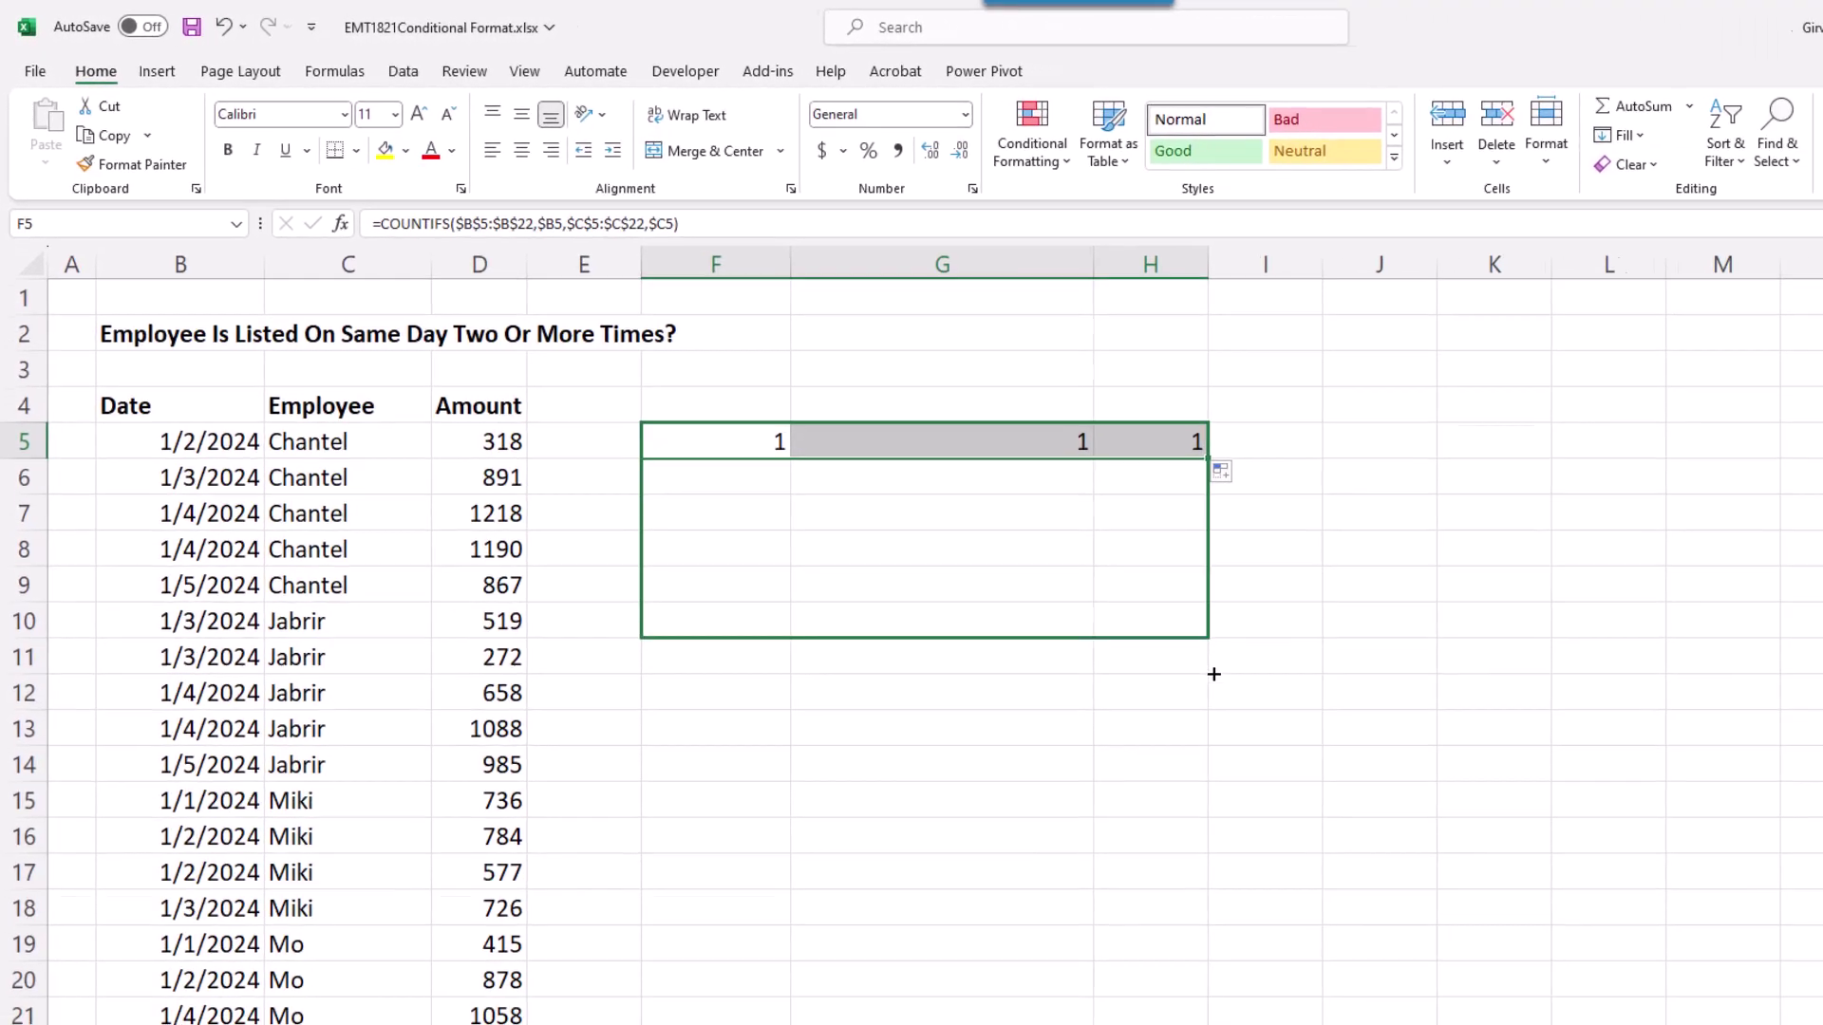
pyautogui.moveTo(1214, 674); pyautogui.dragTo(1253, 1024)
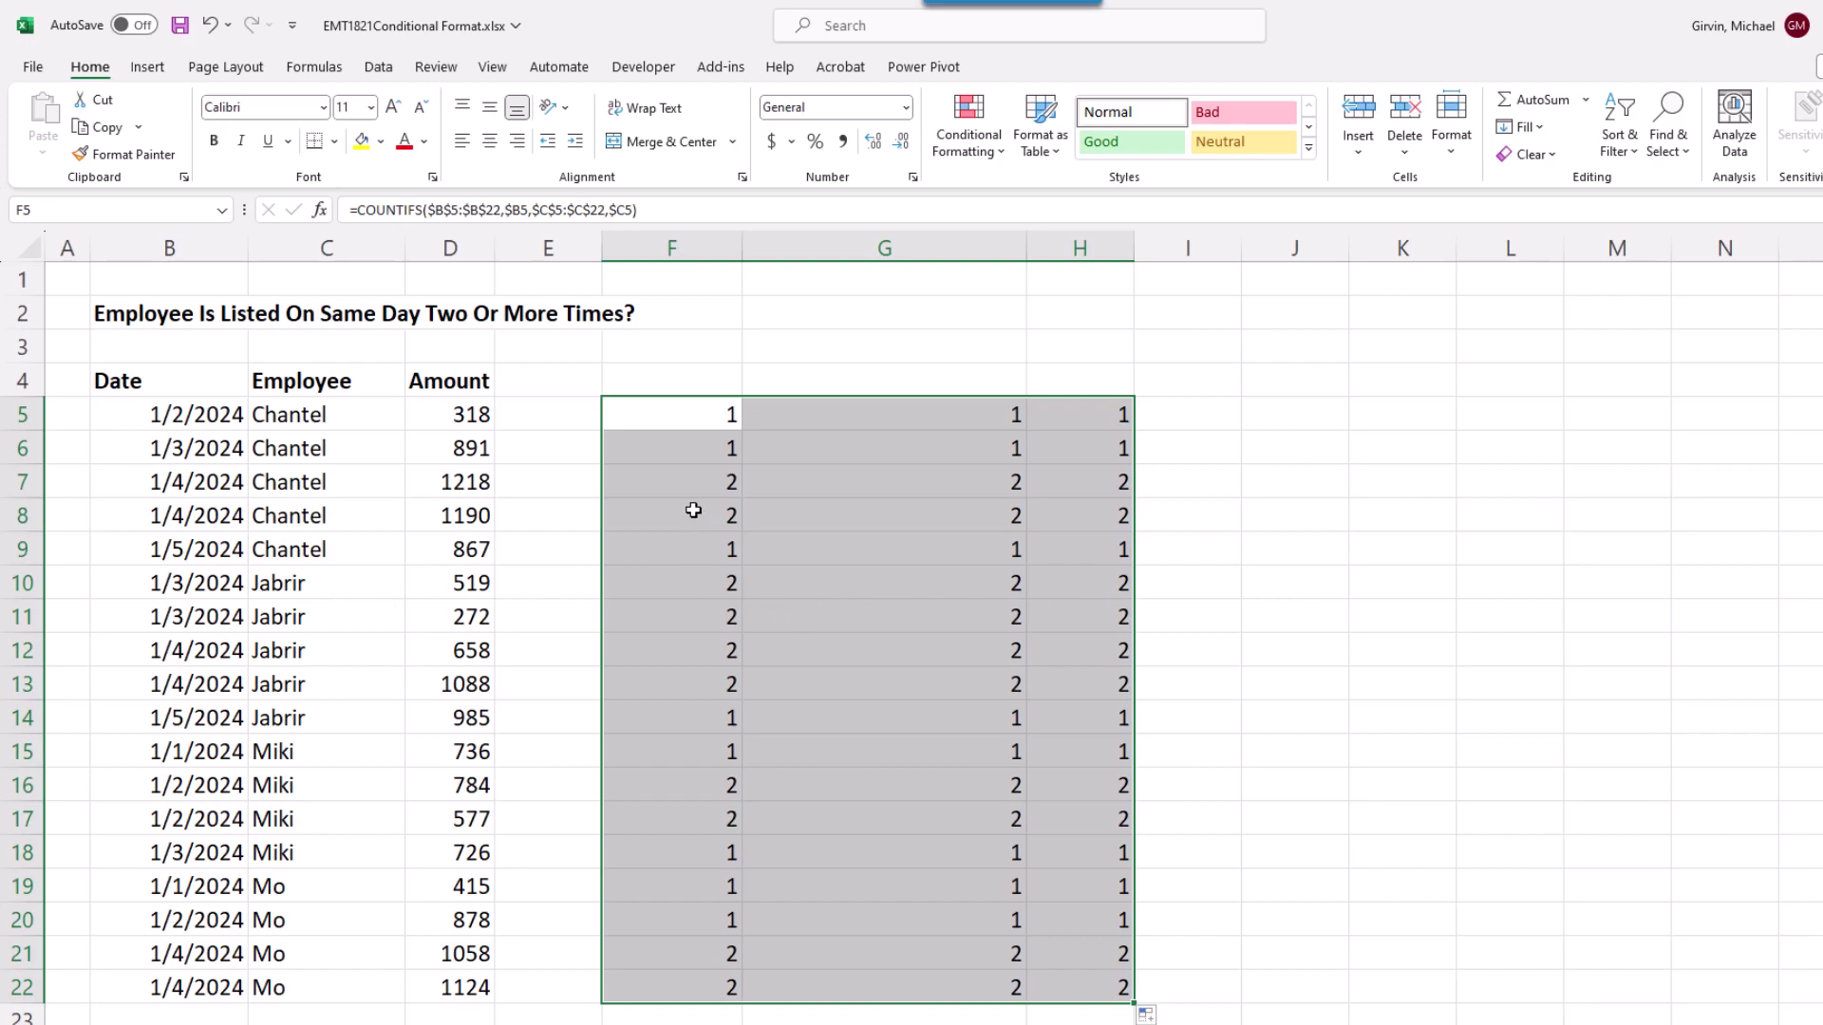
# Step: Append >1 to F5's COUNTIFS formula and fill it across F5:H22, then inspect row 7
pyautogui.click(680, 416)
pyautogui.press('F2')
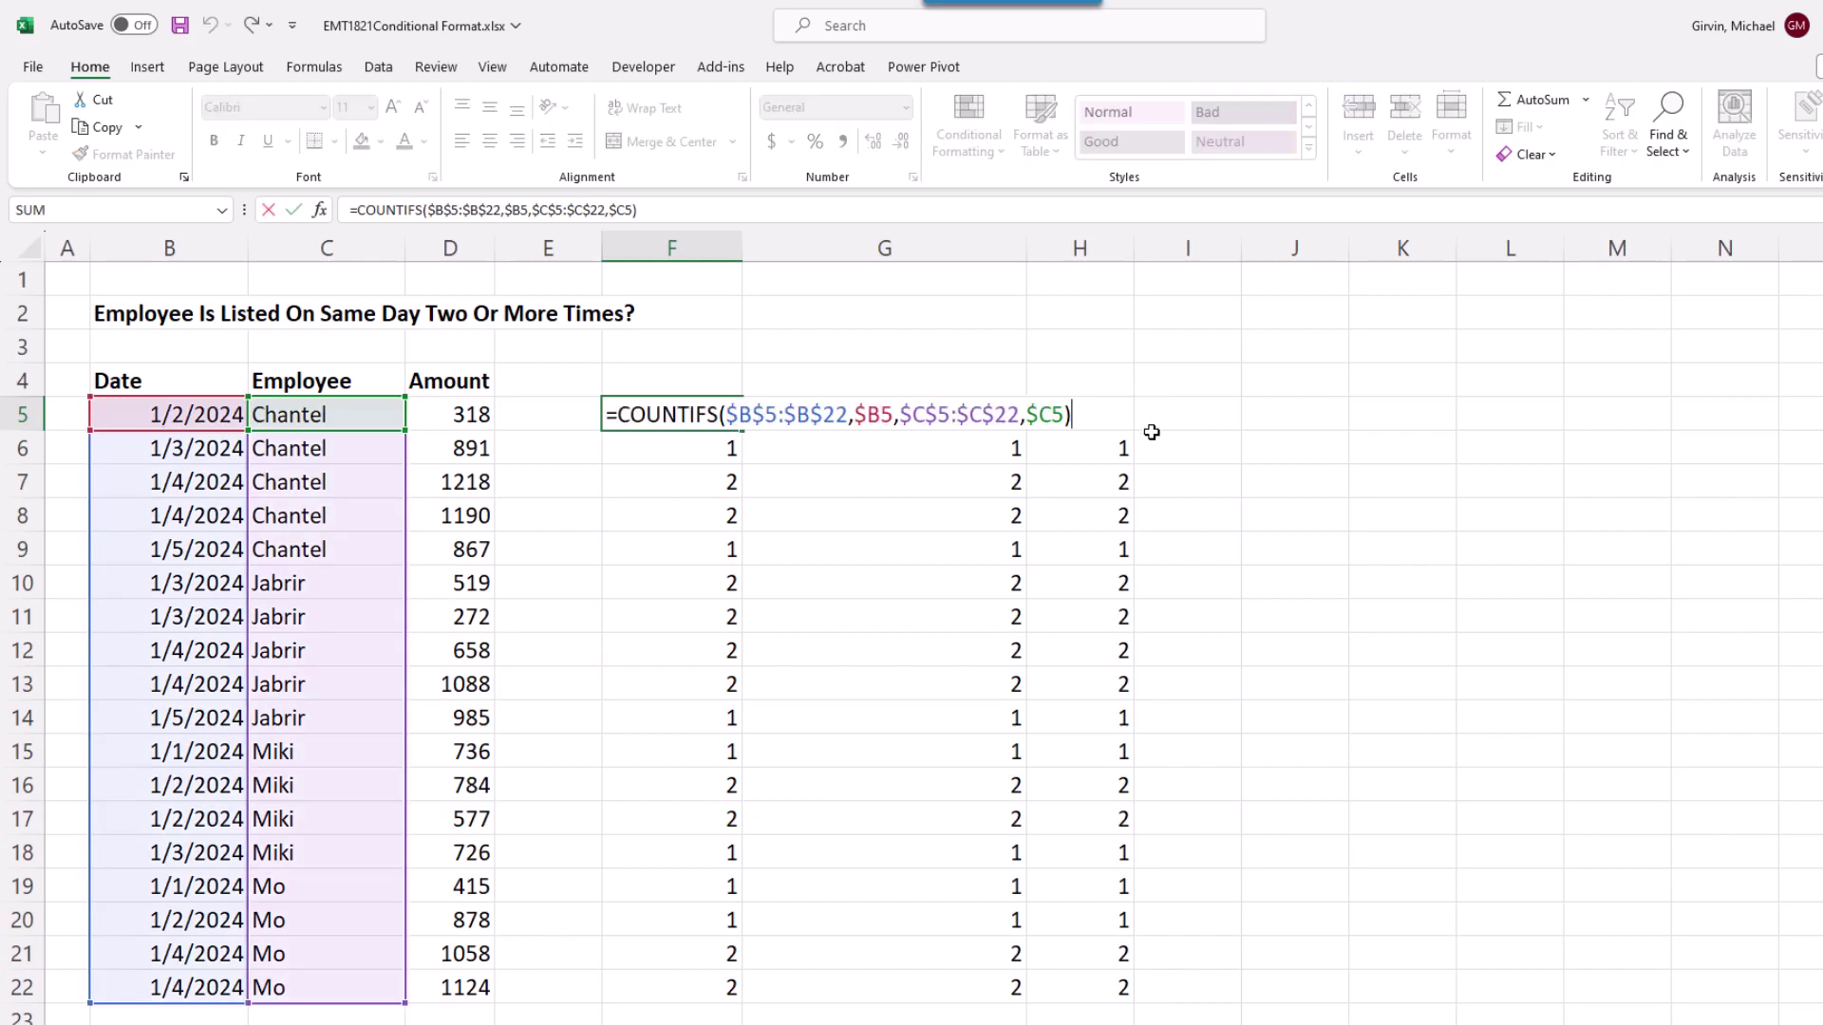
pyautogui.write('>1')
pyautogui.hotkey('ctrl', 'Return')
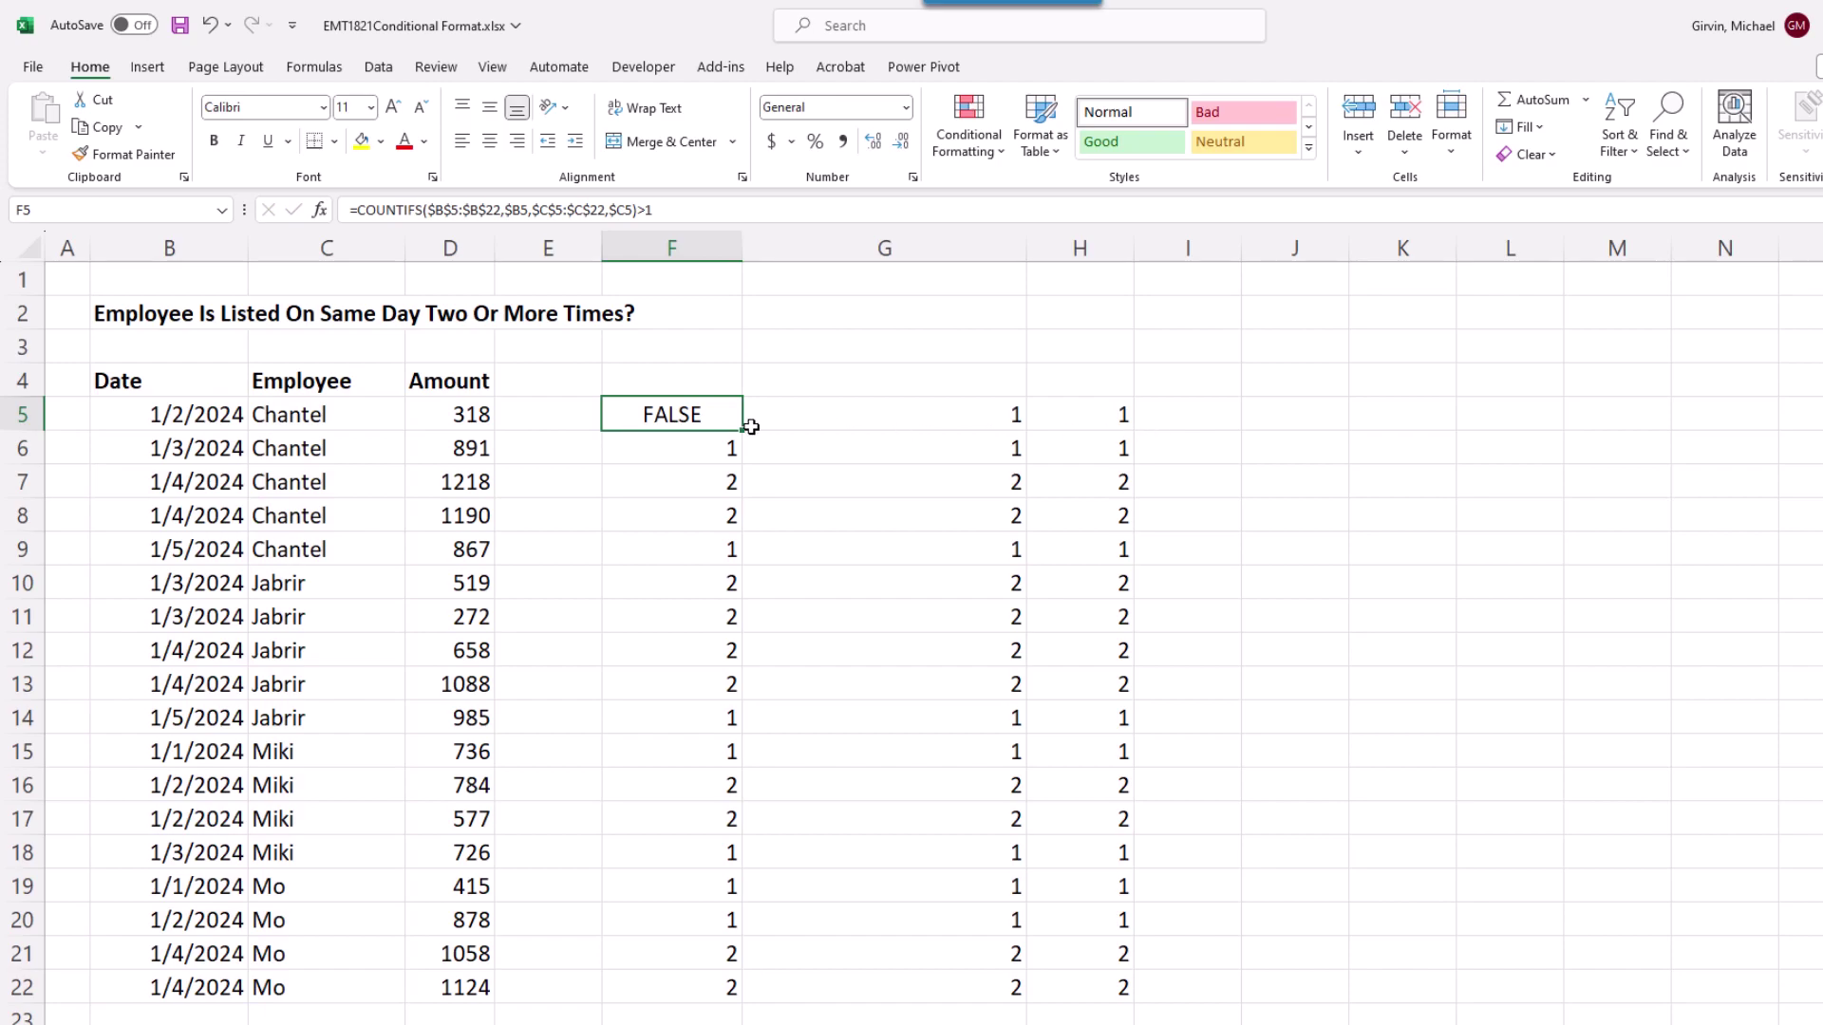
pyautogui.moveTo(750, 426); pyautogui.dragTo(1144, 432)
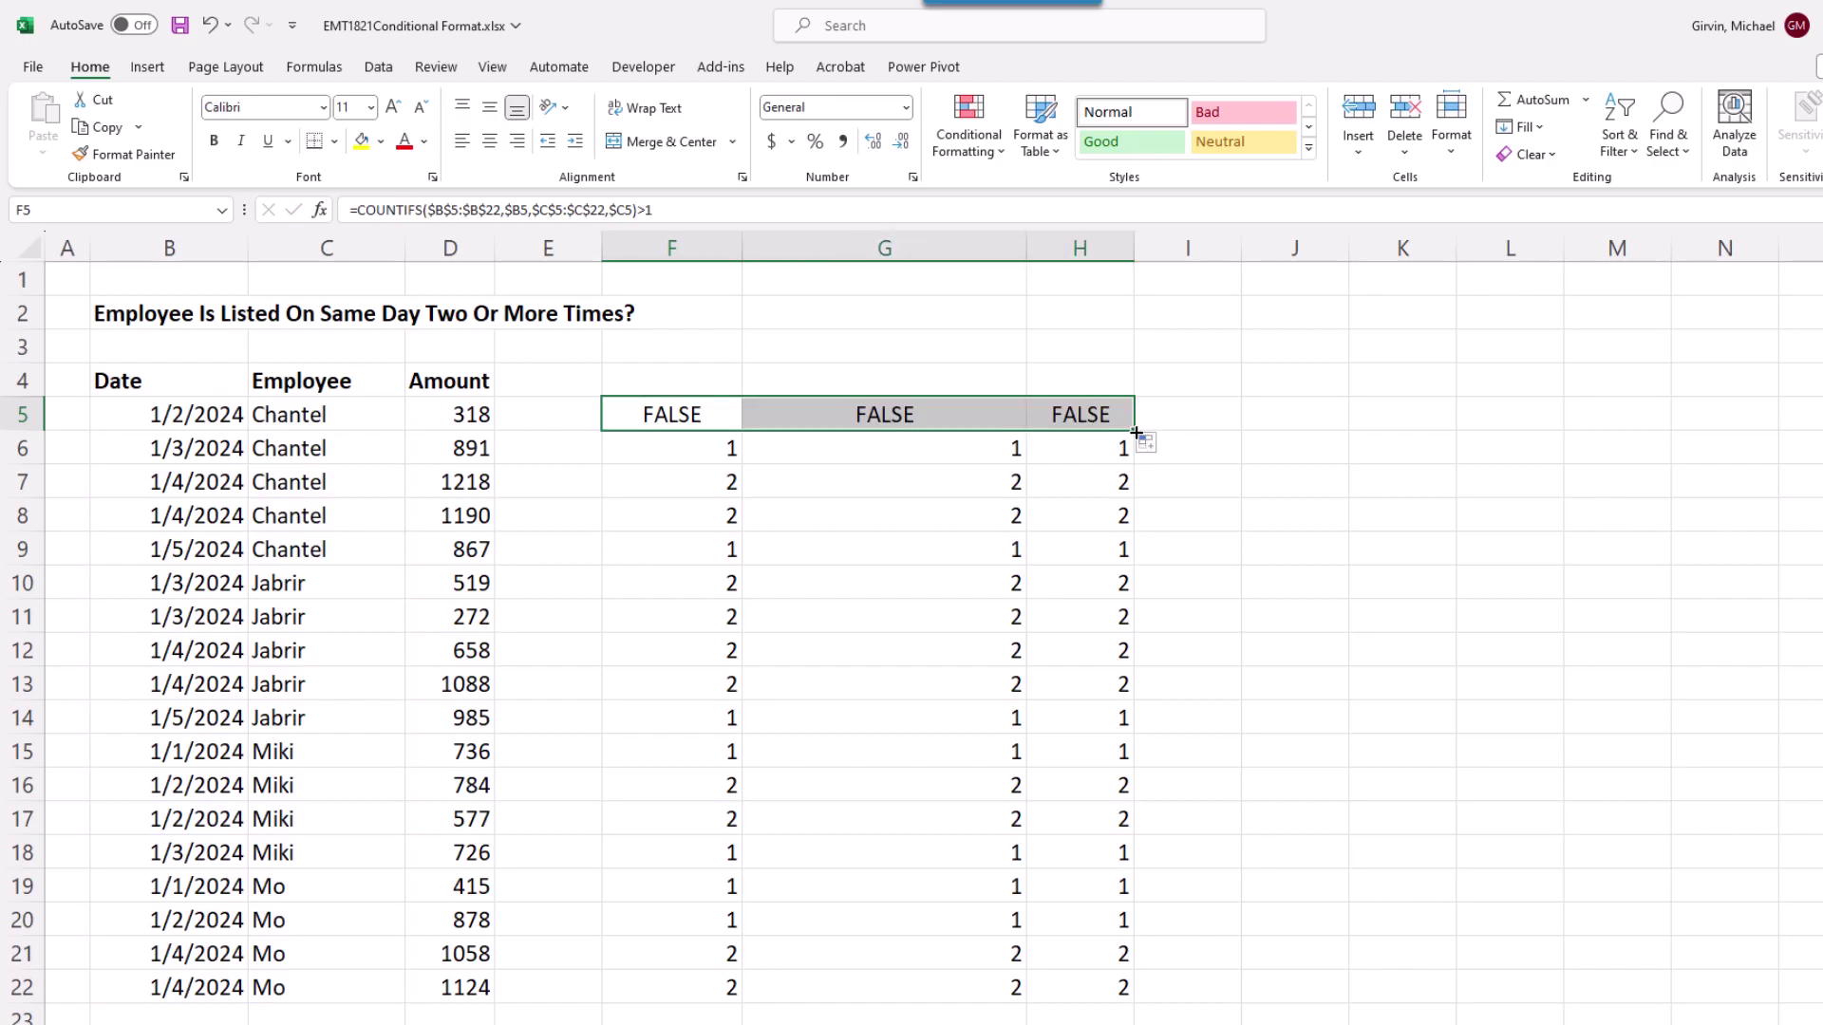
pyautogui.doubleClick(1137, 433)
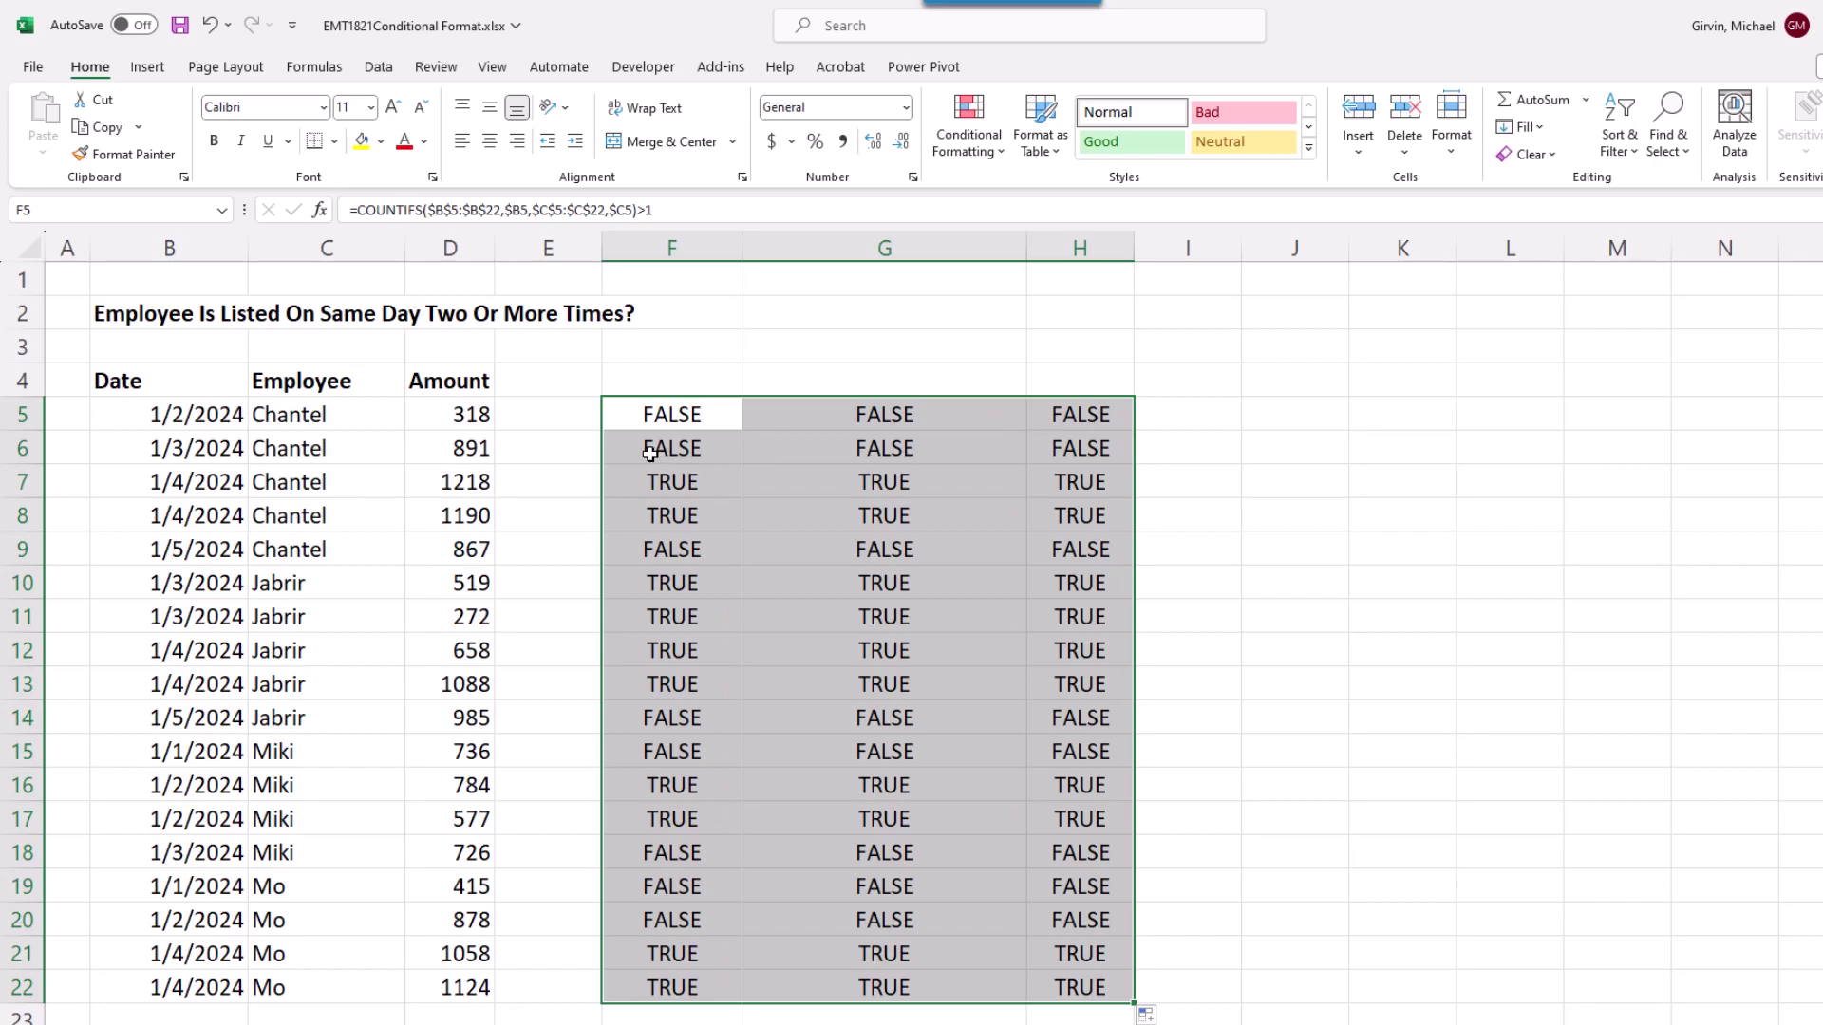
pyautogui.moveTo(645, 479); pyautogui.dragTo(1068, 480)
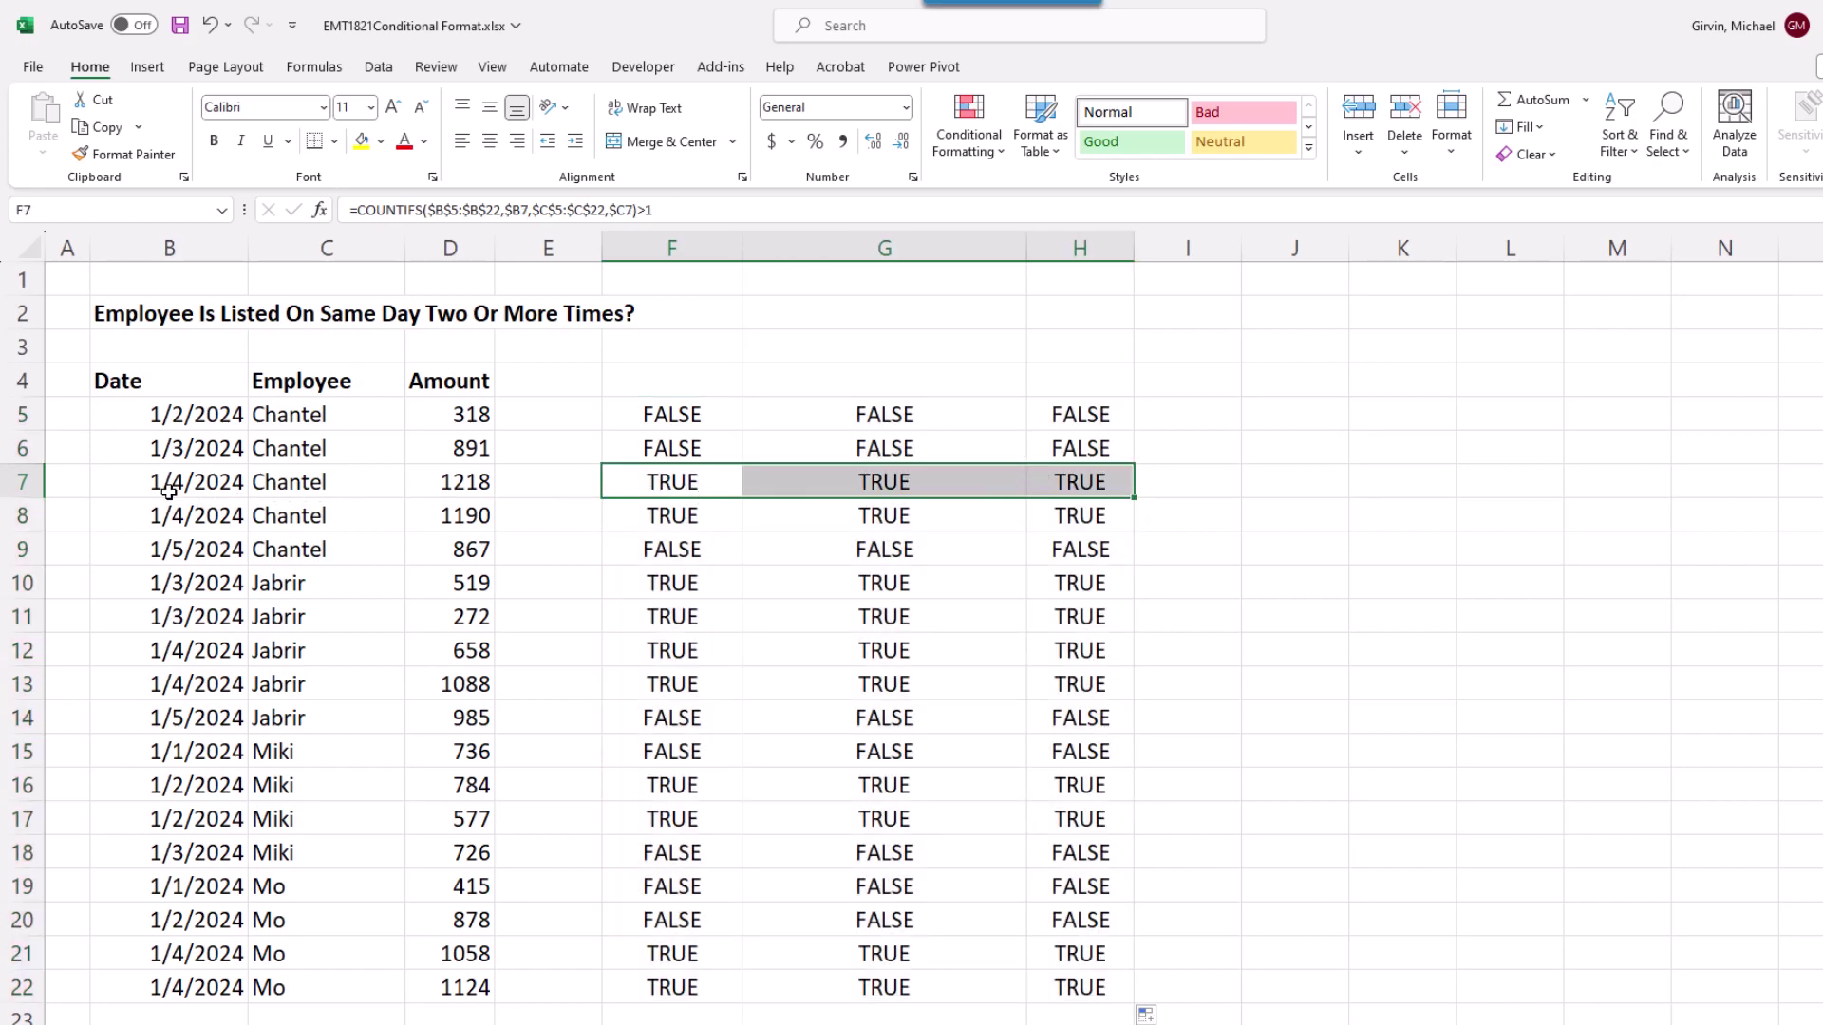
# Step: Copy F5's COUNTIFS >1 formula text, then select the data range B5:D22
pyautogui.click(655, 414)
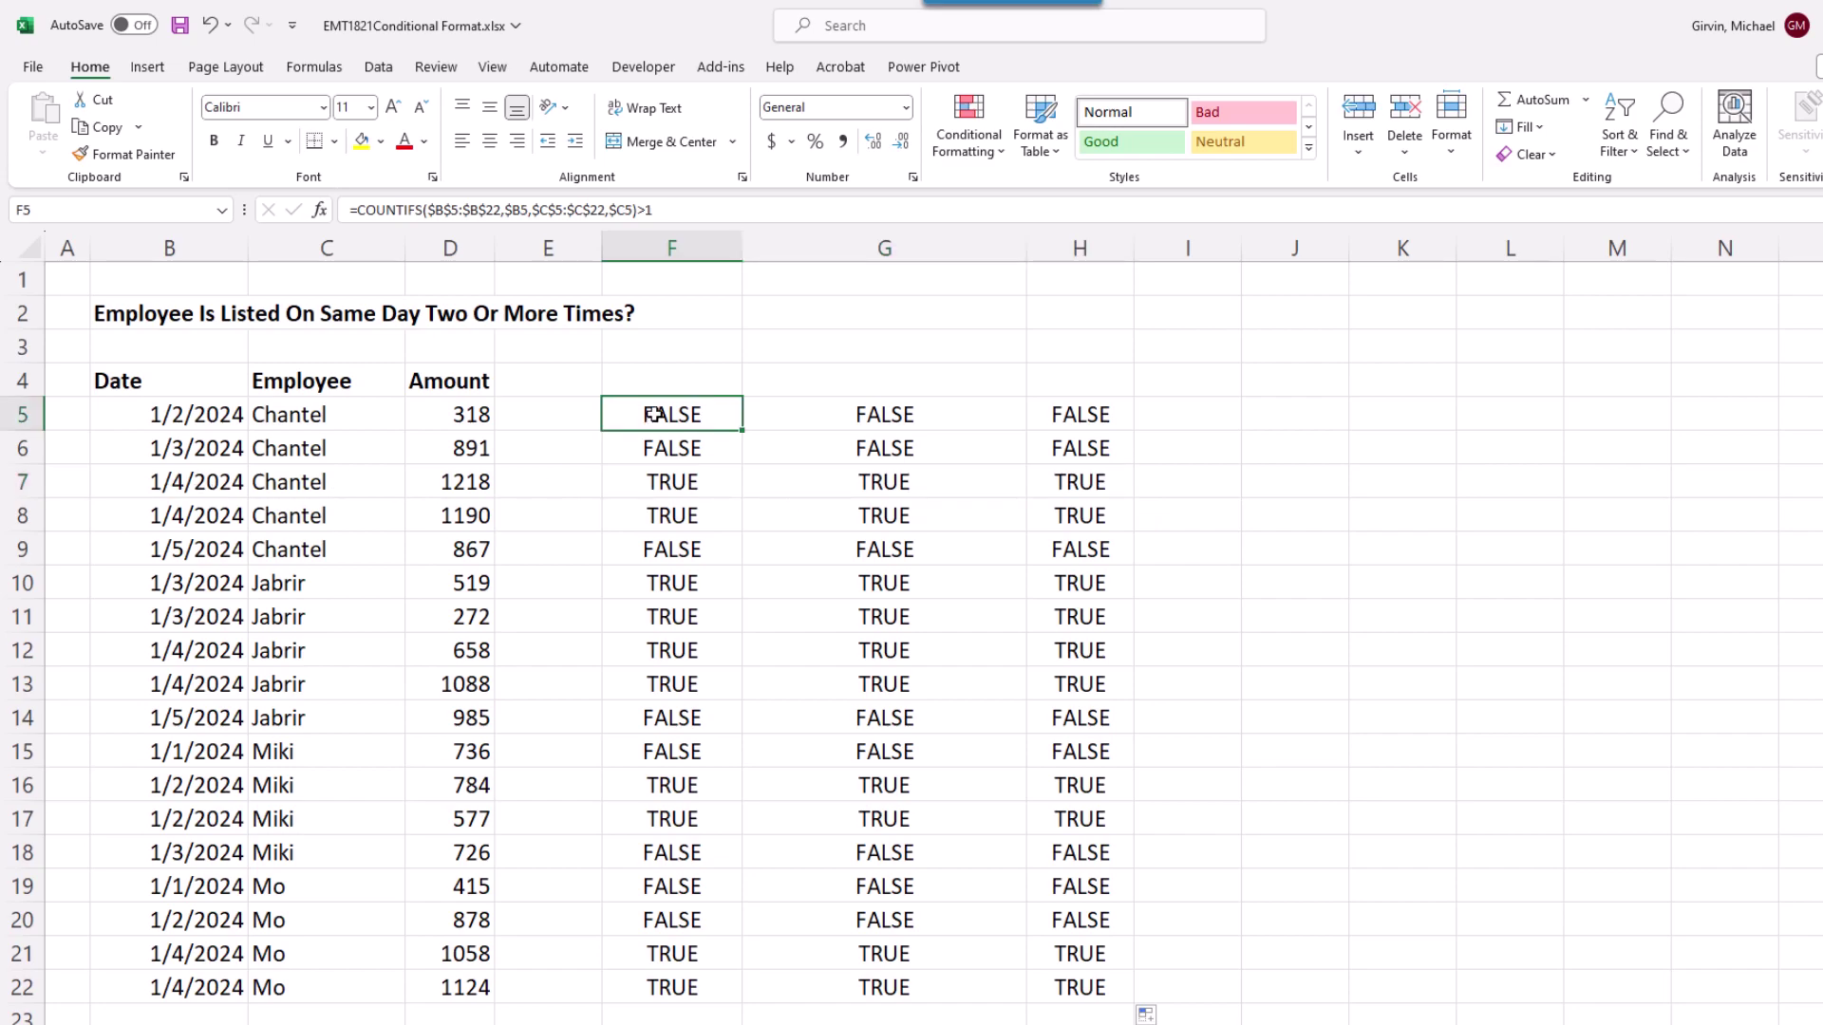
pyautogui.press('F2')
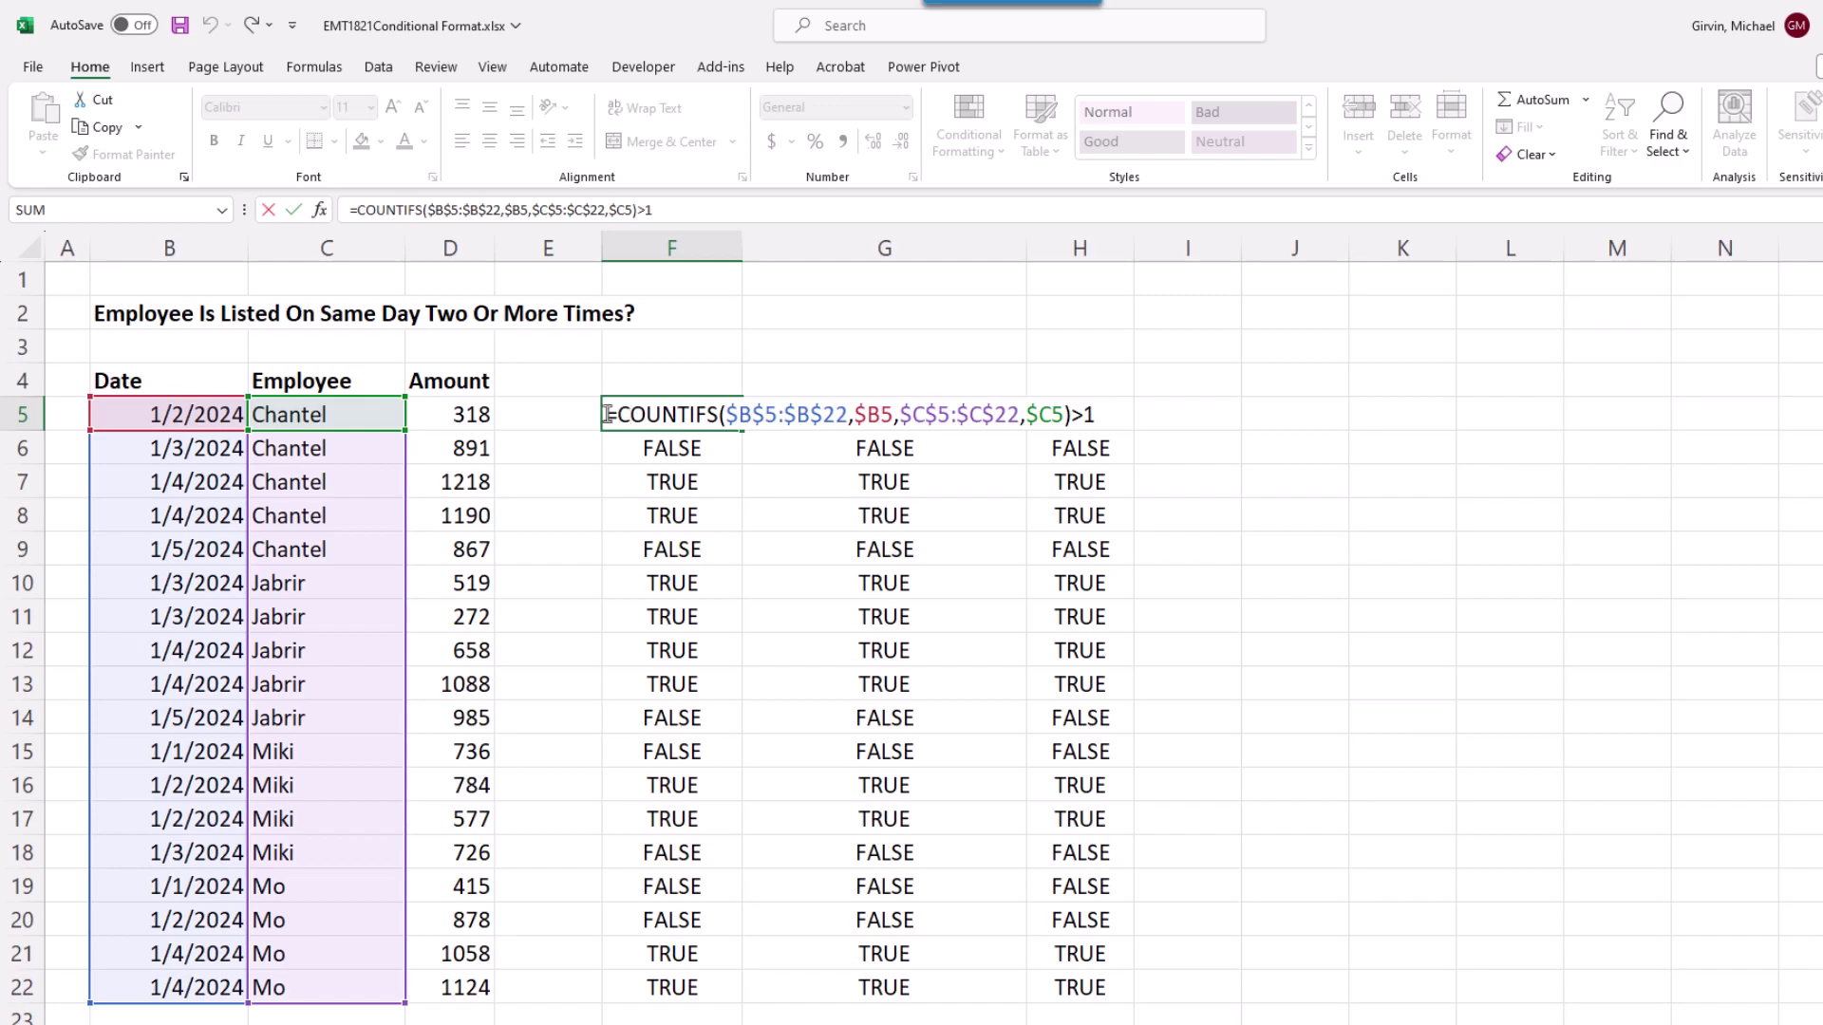
pyautogui.moveTo(608, 414); pyautogui.dragTo(1330, 424)
pyautogui.hotkey('ctrl', 'c')
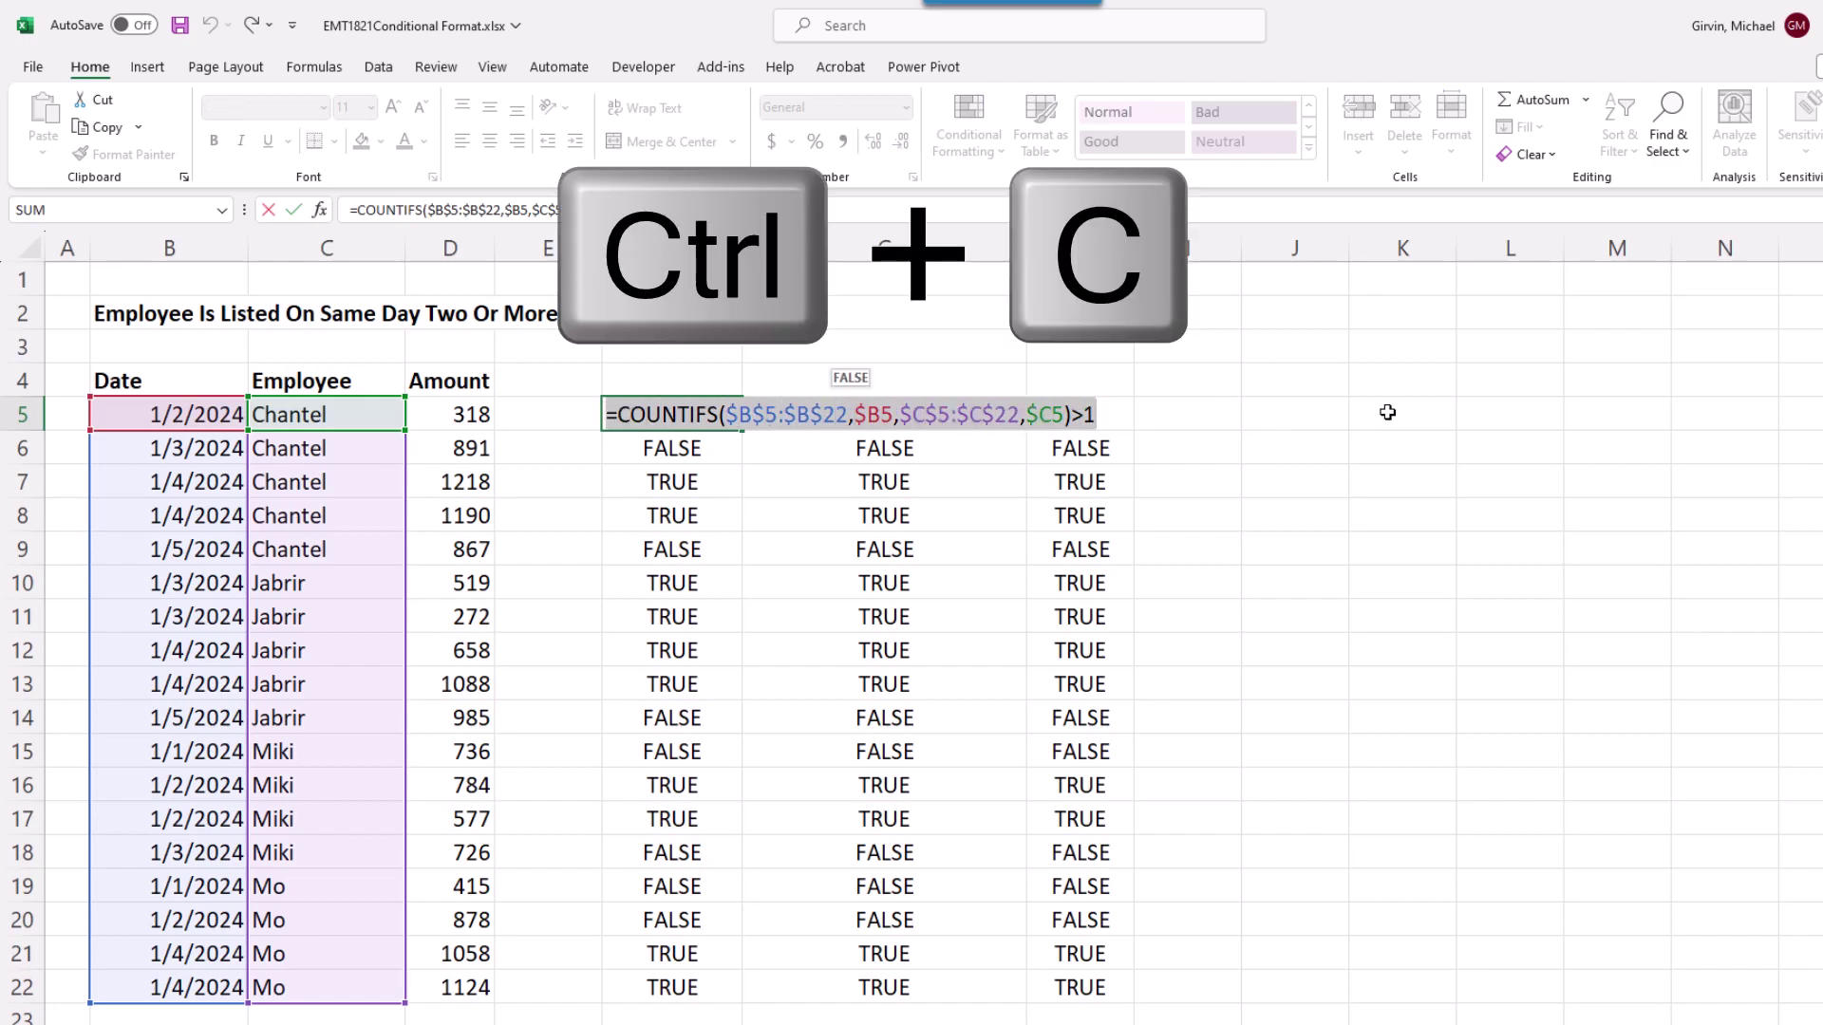
pyautogui.press('Escape')
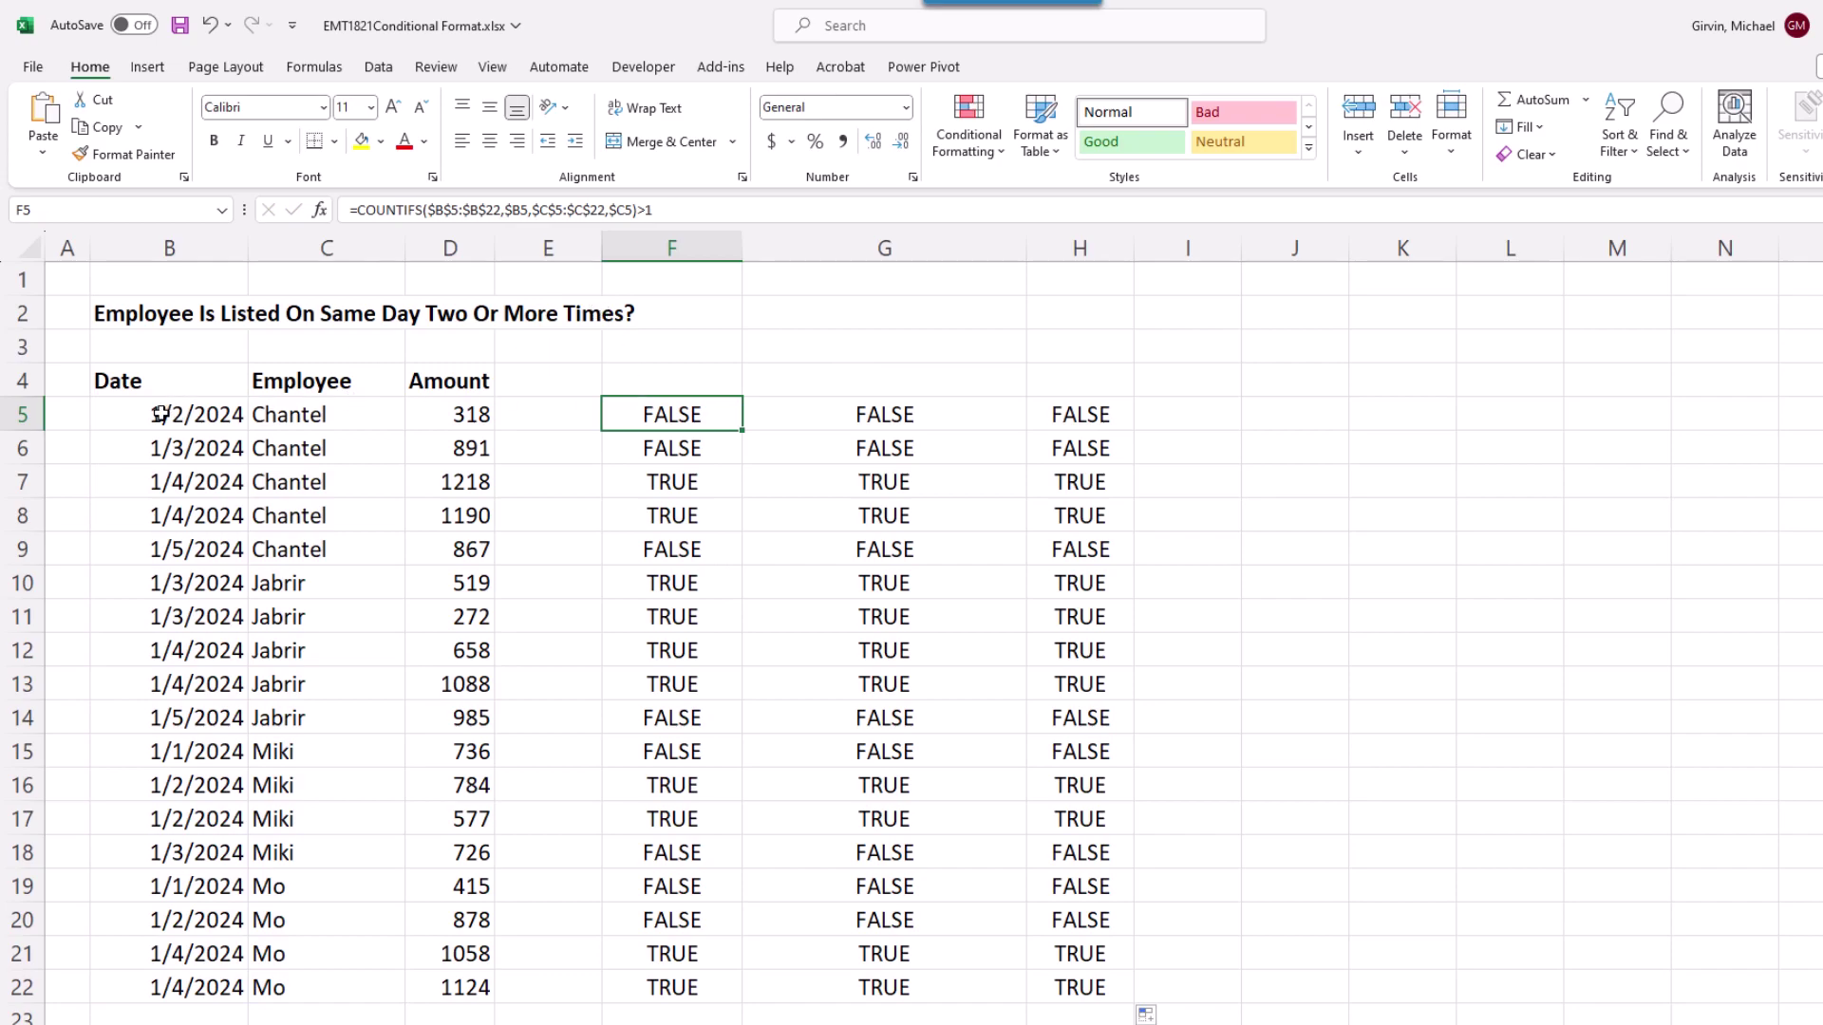
pyautogui.moveTo(155, 415); pyautogui.dragTo(479, 987)
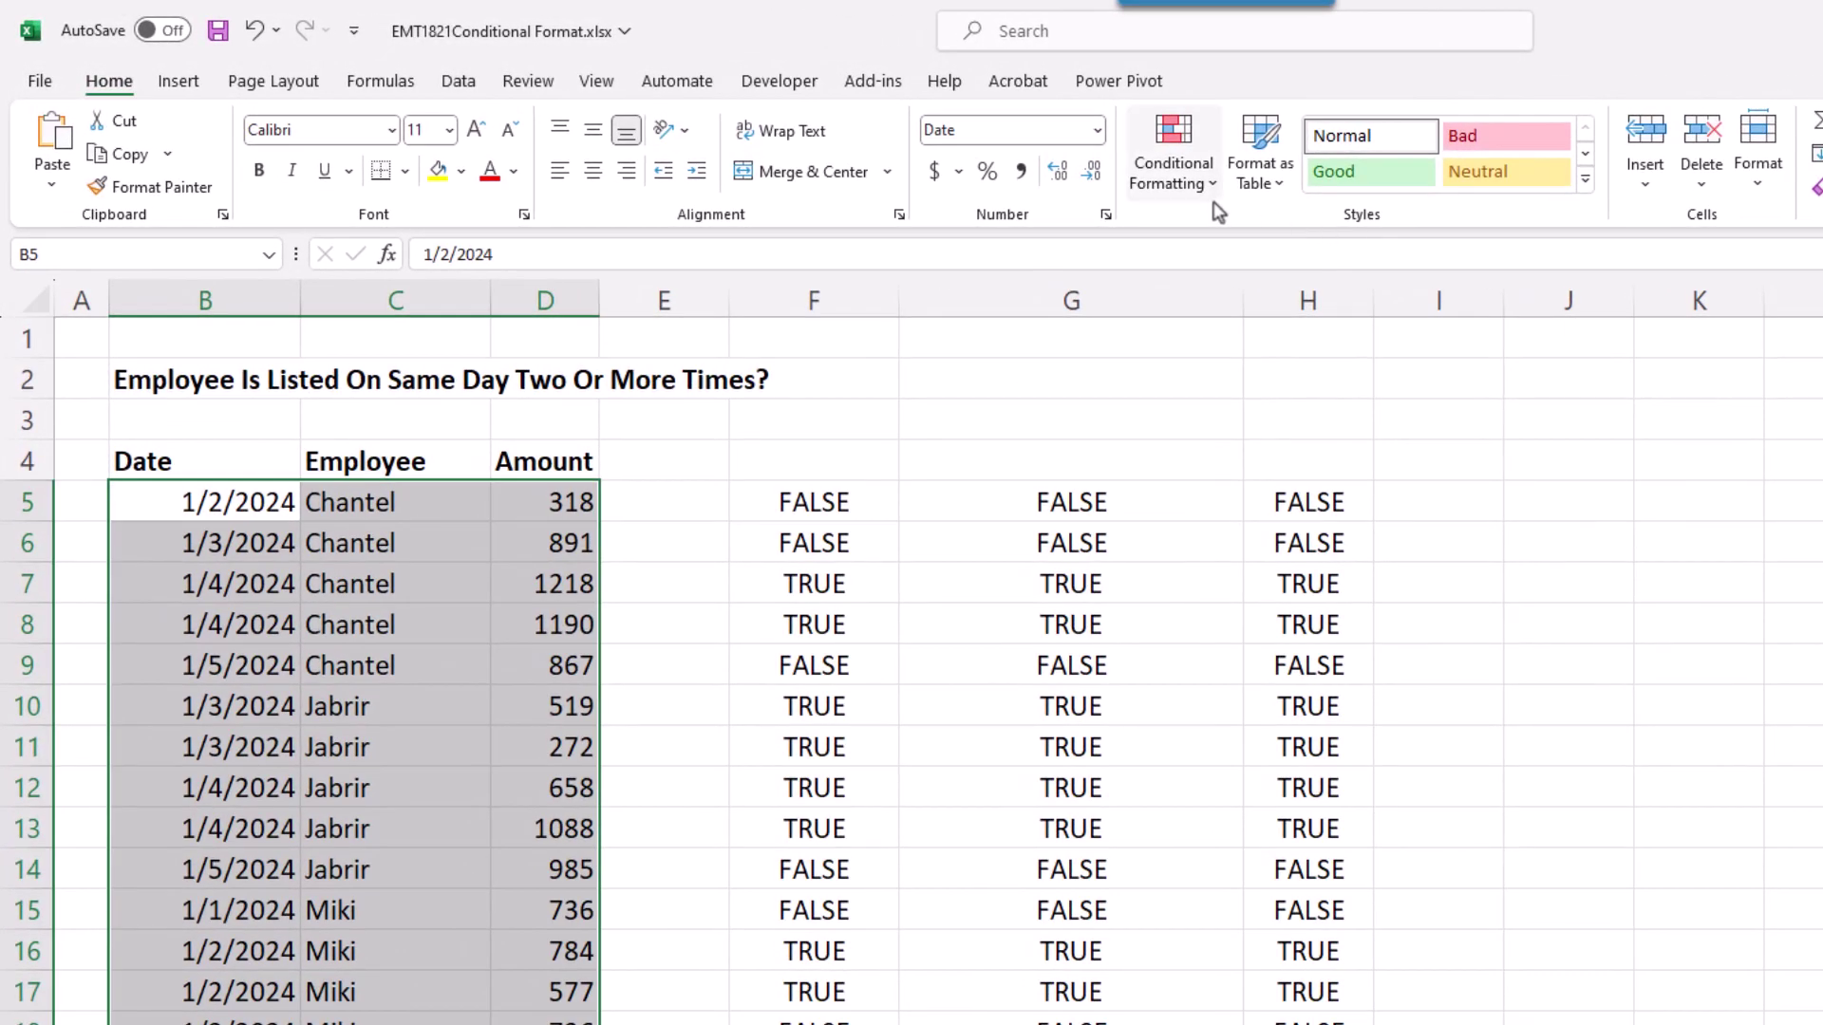
# Step: Create a formula-based conditional formatting rule using the pasted COUNTIFS >1 test with yellow fill
pyautogui.click(995, 156)
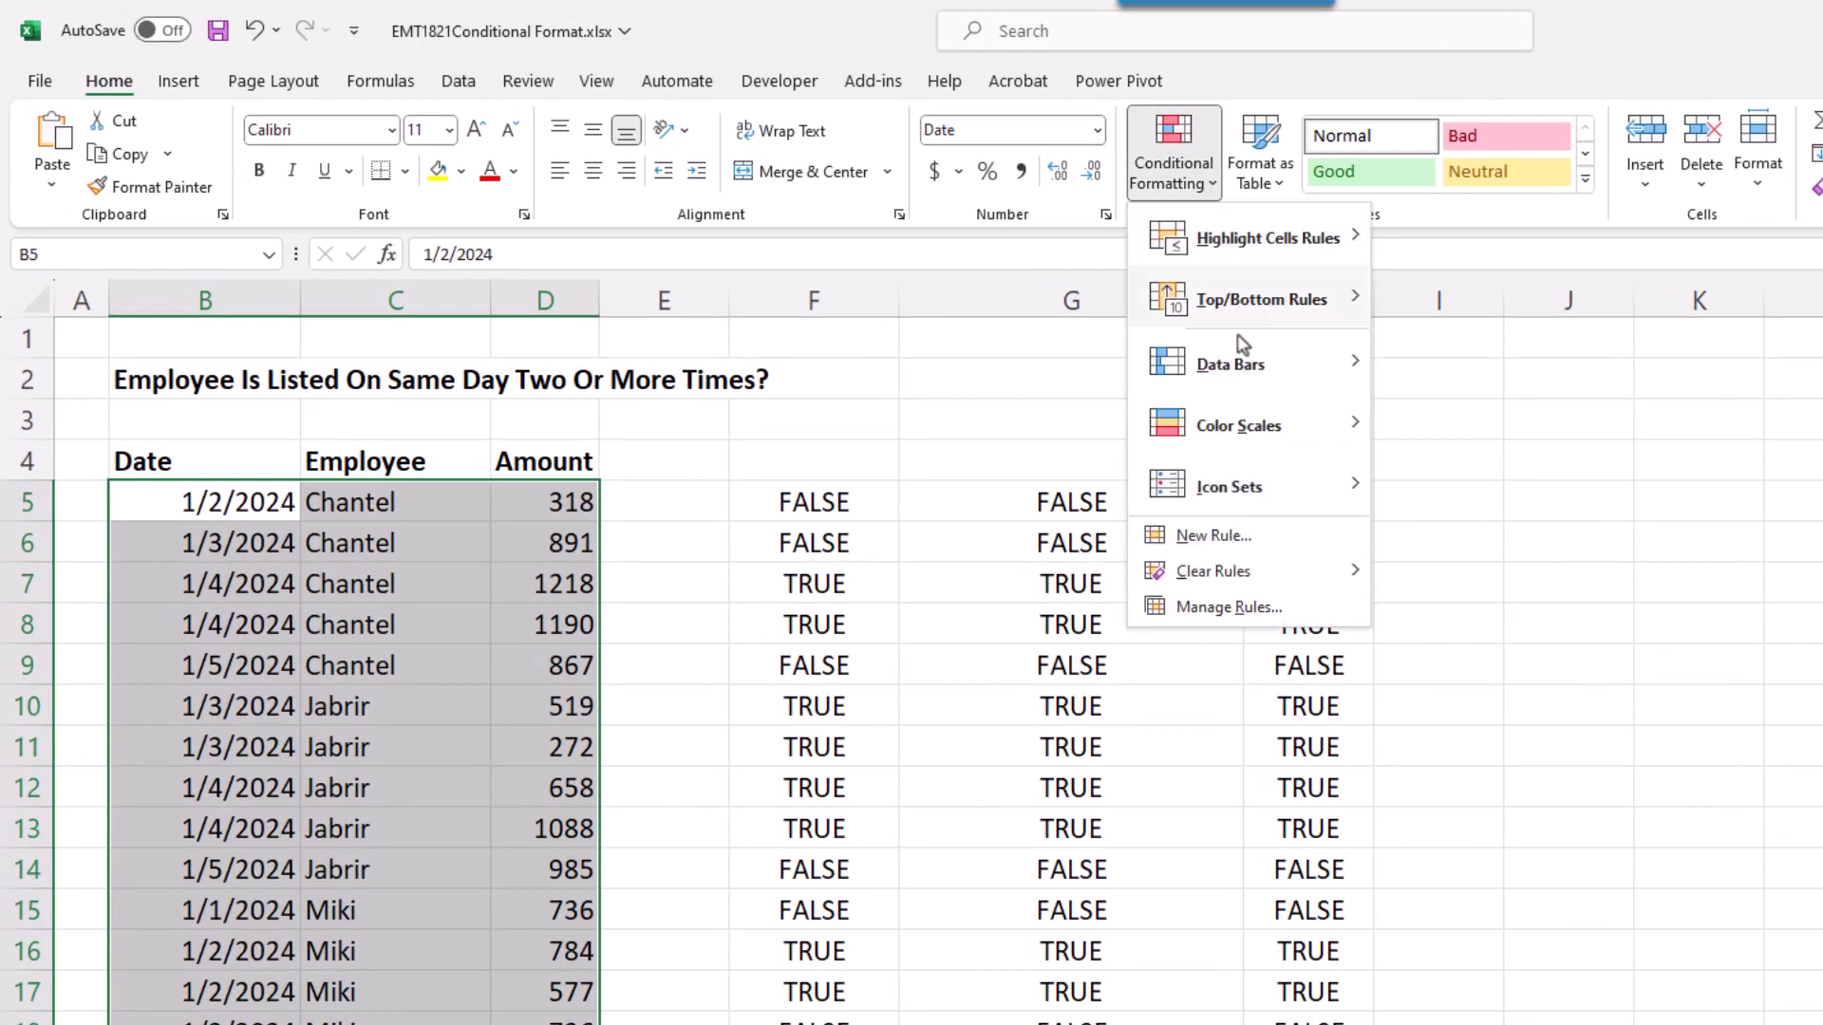
pyautogui.click(1257, 532)
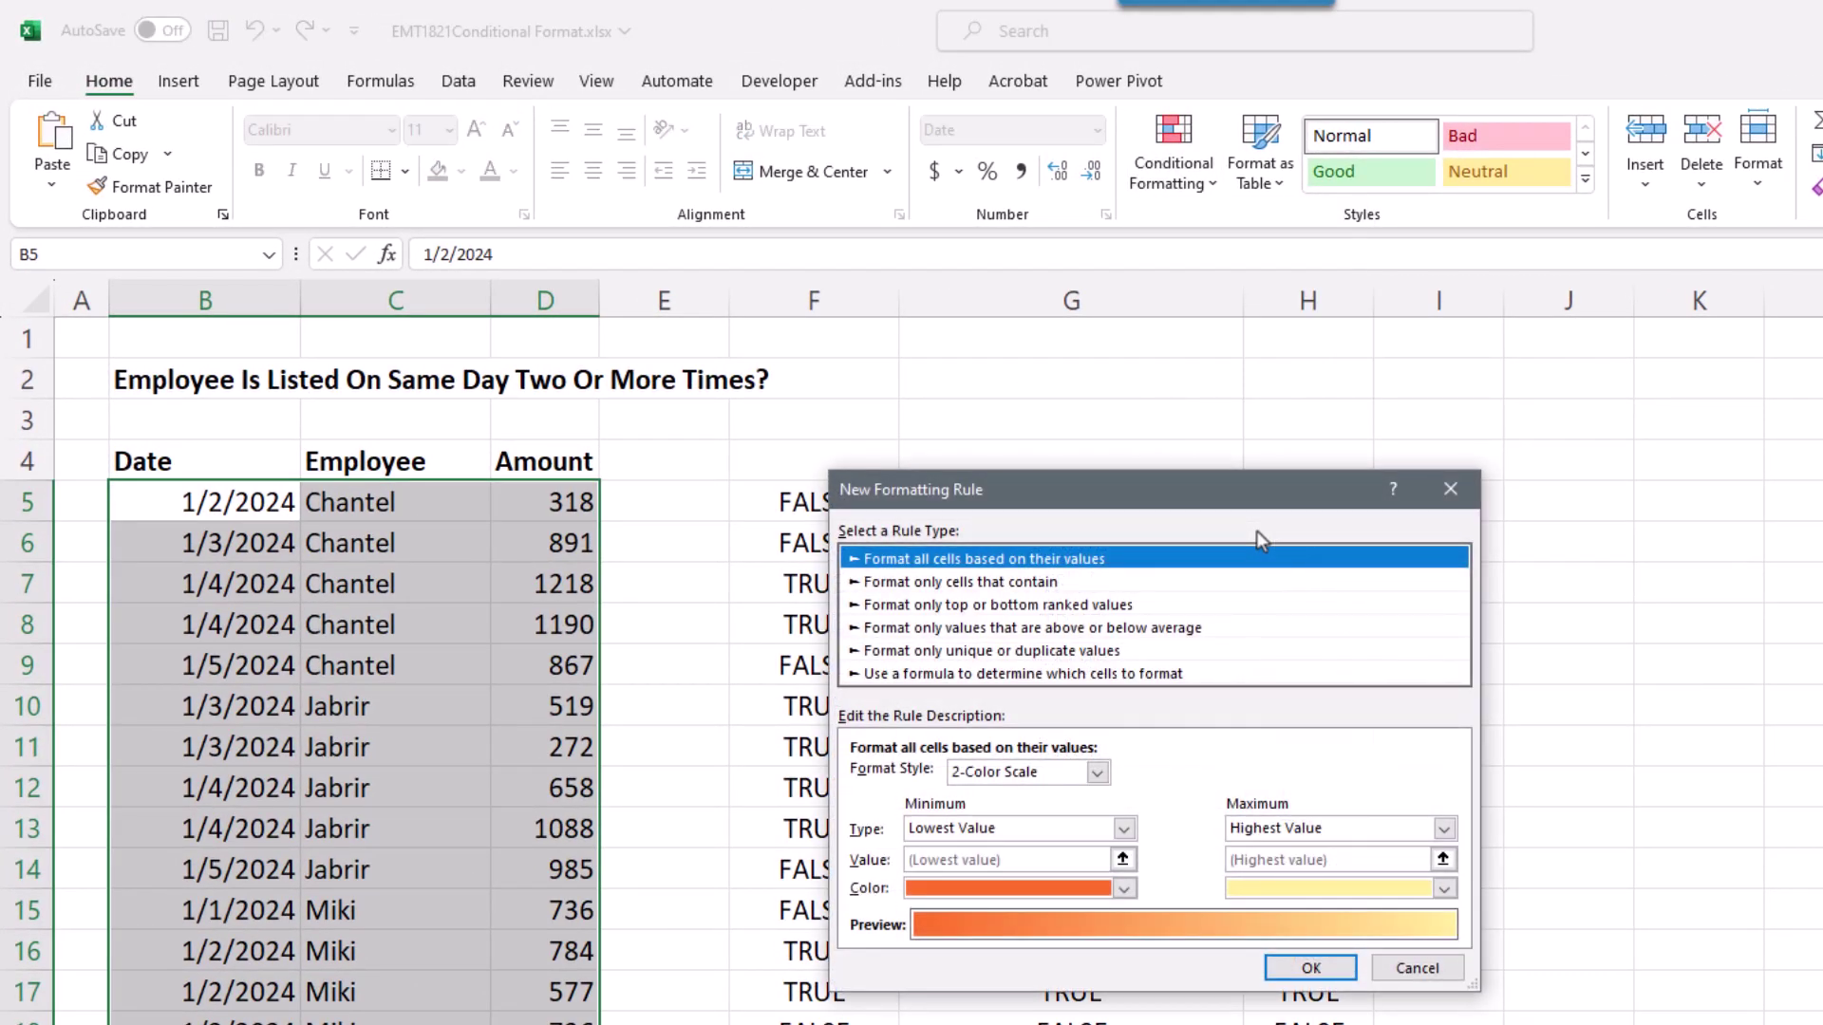
pyautogui.click(928, 674)
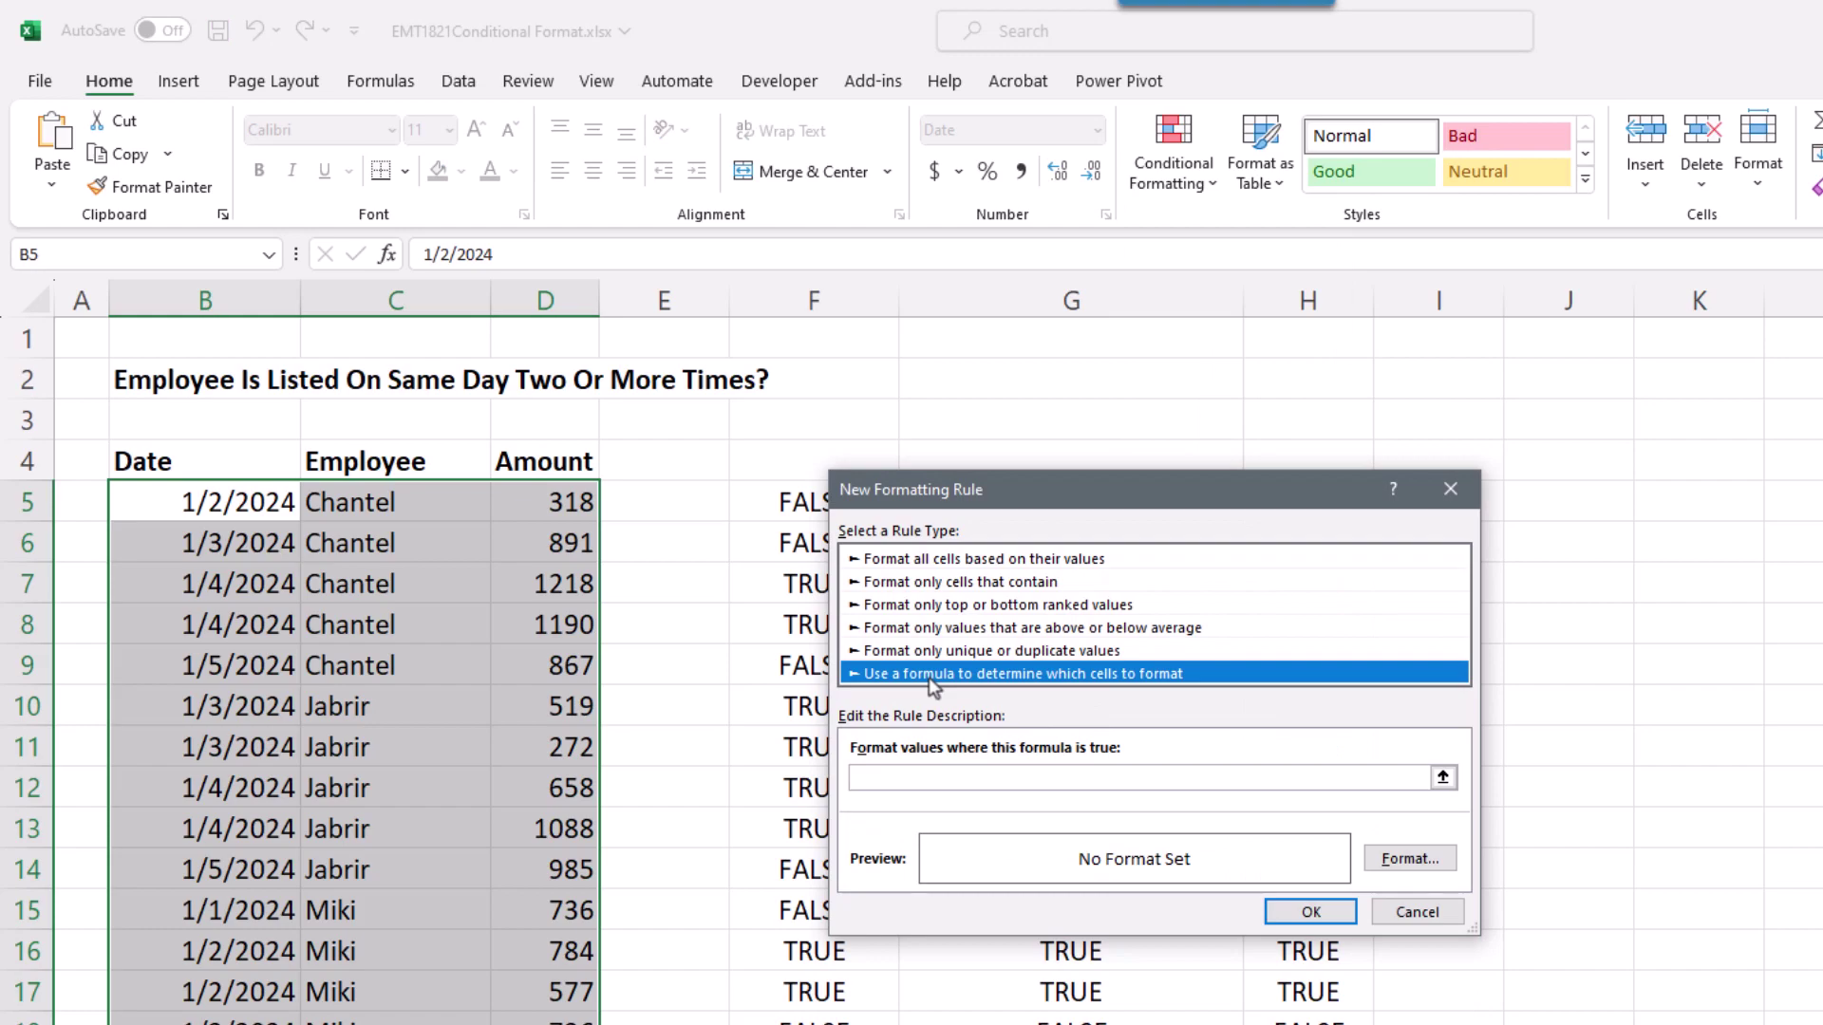
pyautogui.click(954, 781)
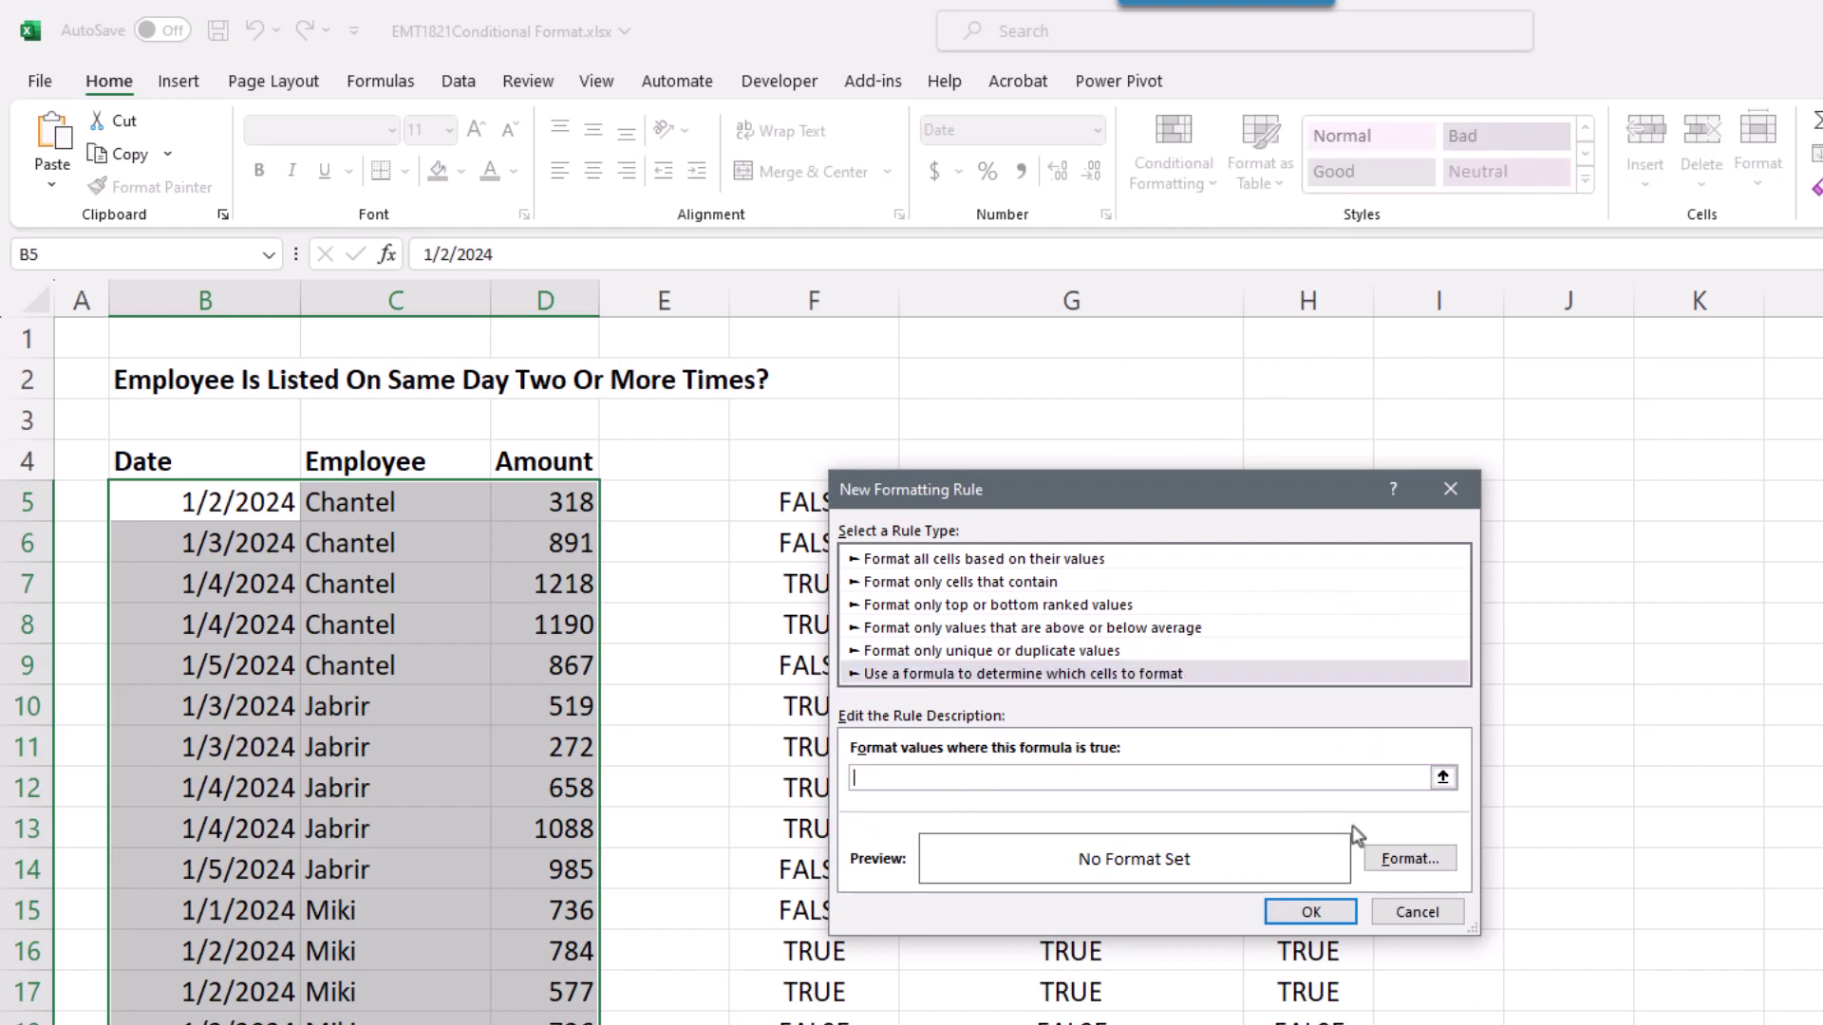
pyautogui.write('=COUNTIFS($B$5:$B$22,$B5,$C$5:$C$22,$C5)>1')
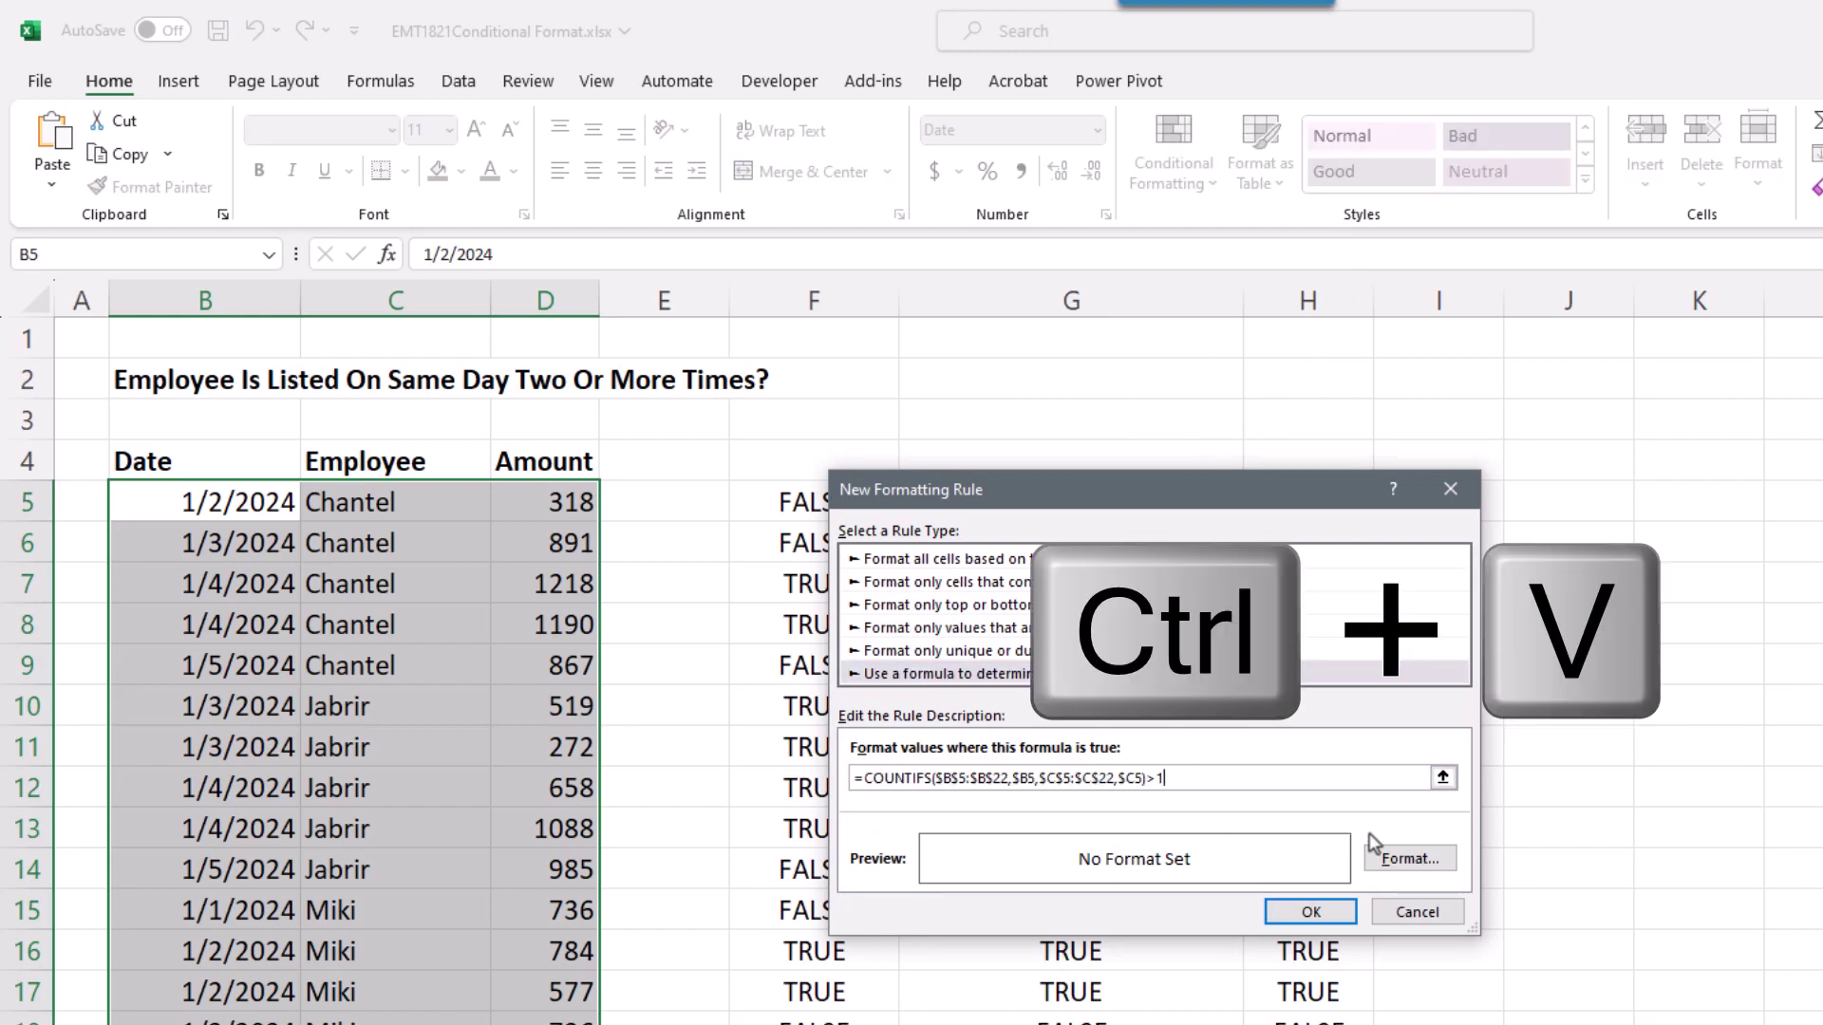
pyautogui.click(1396, 859)
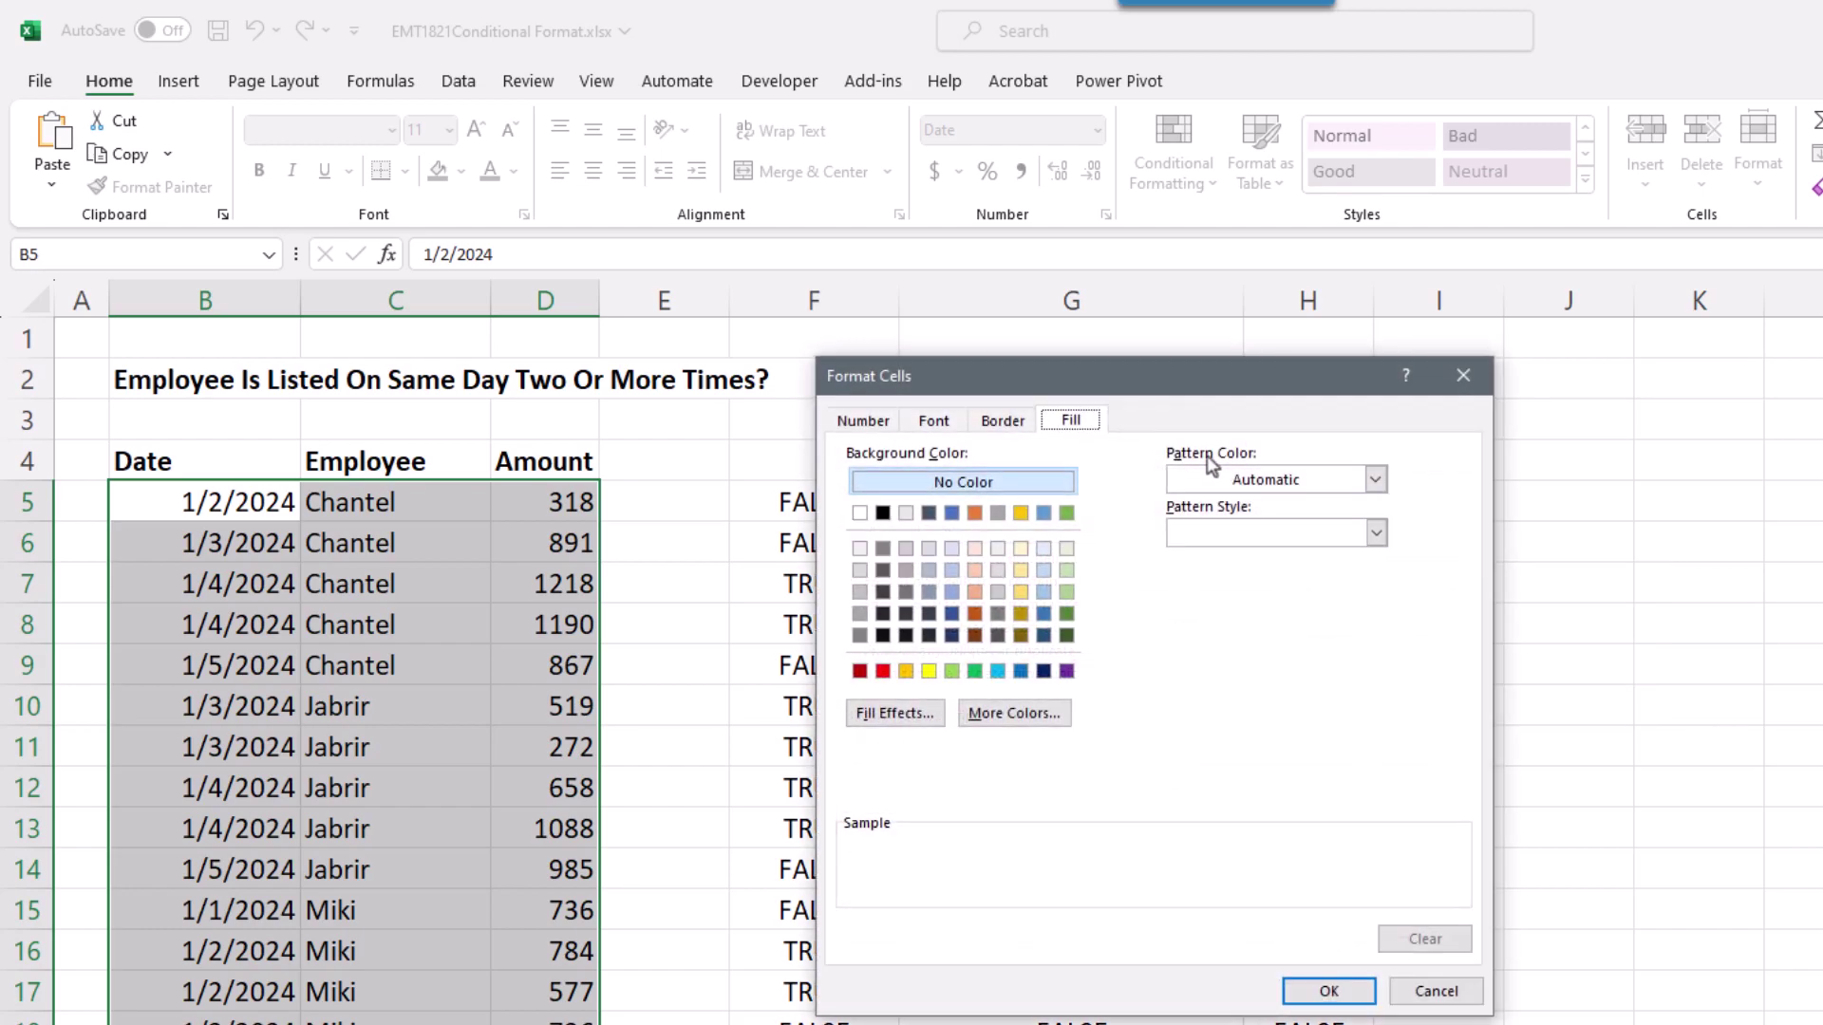
pyautogui.click(928, 671)
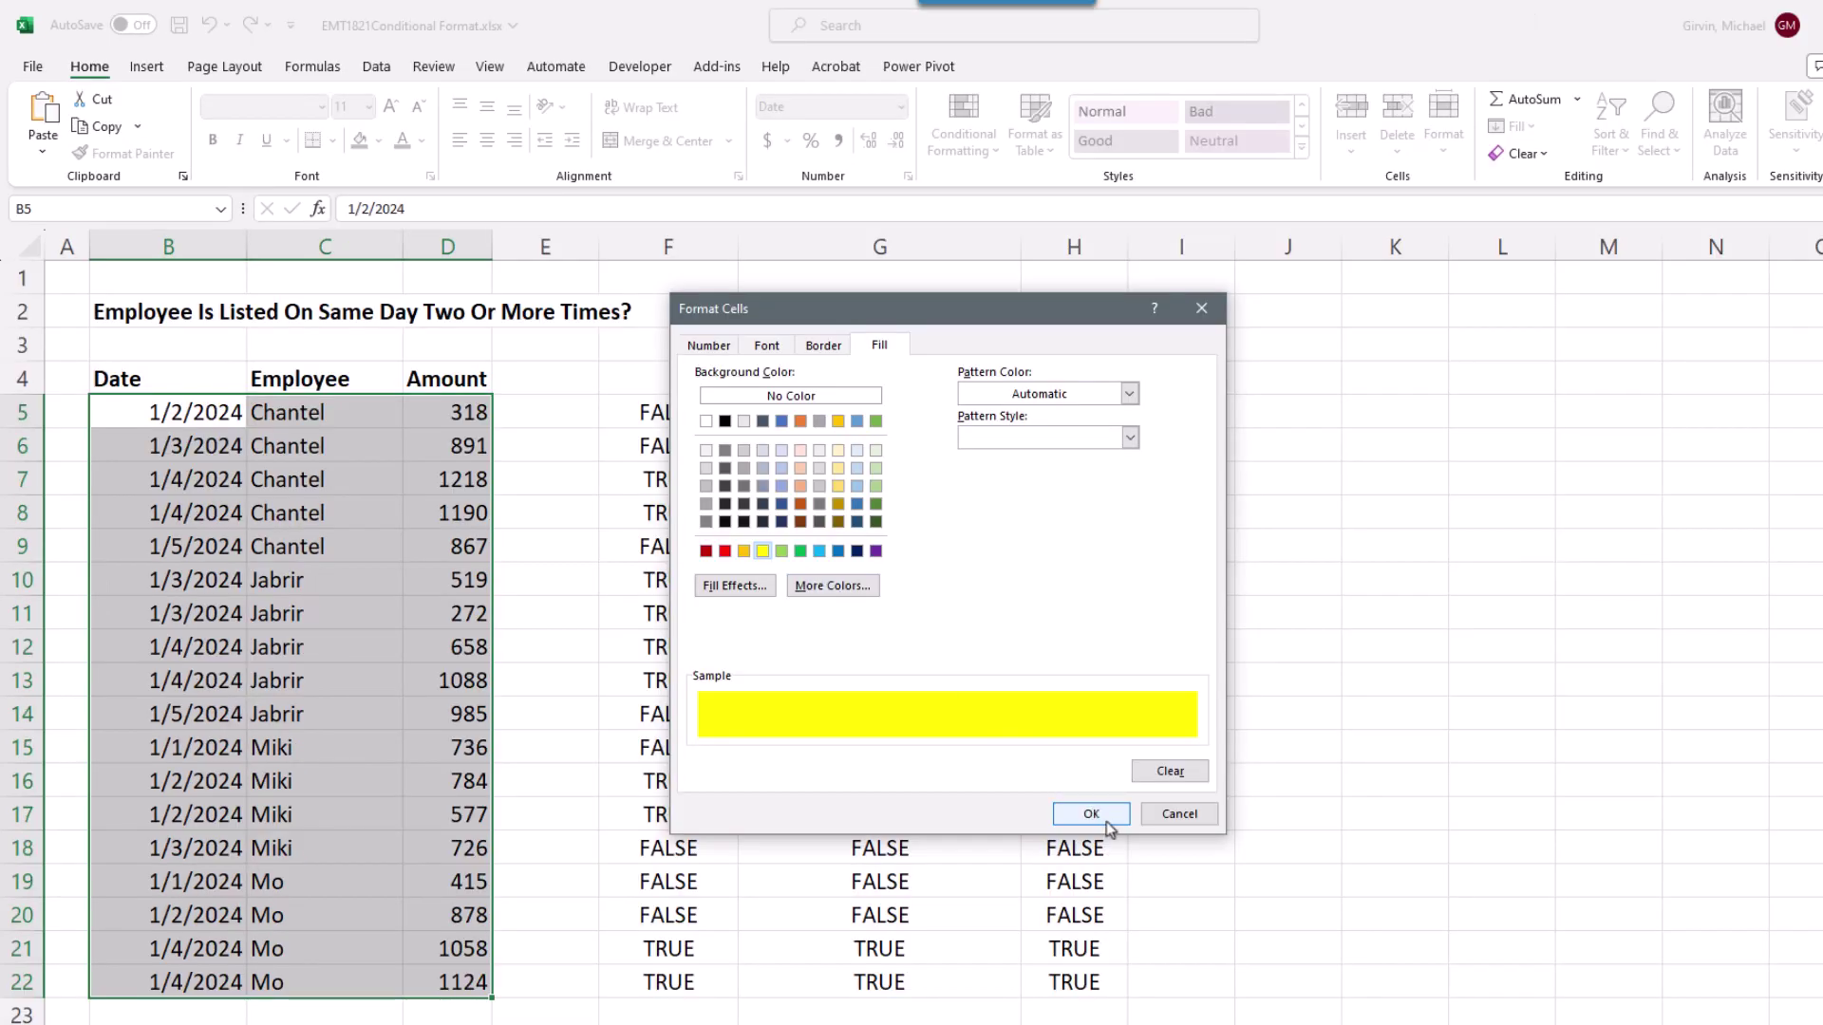
pyautogui.click(1328, 991)
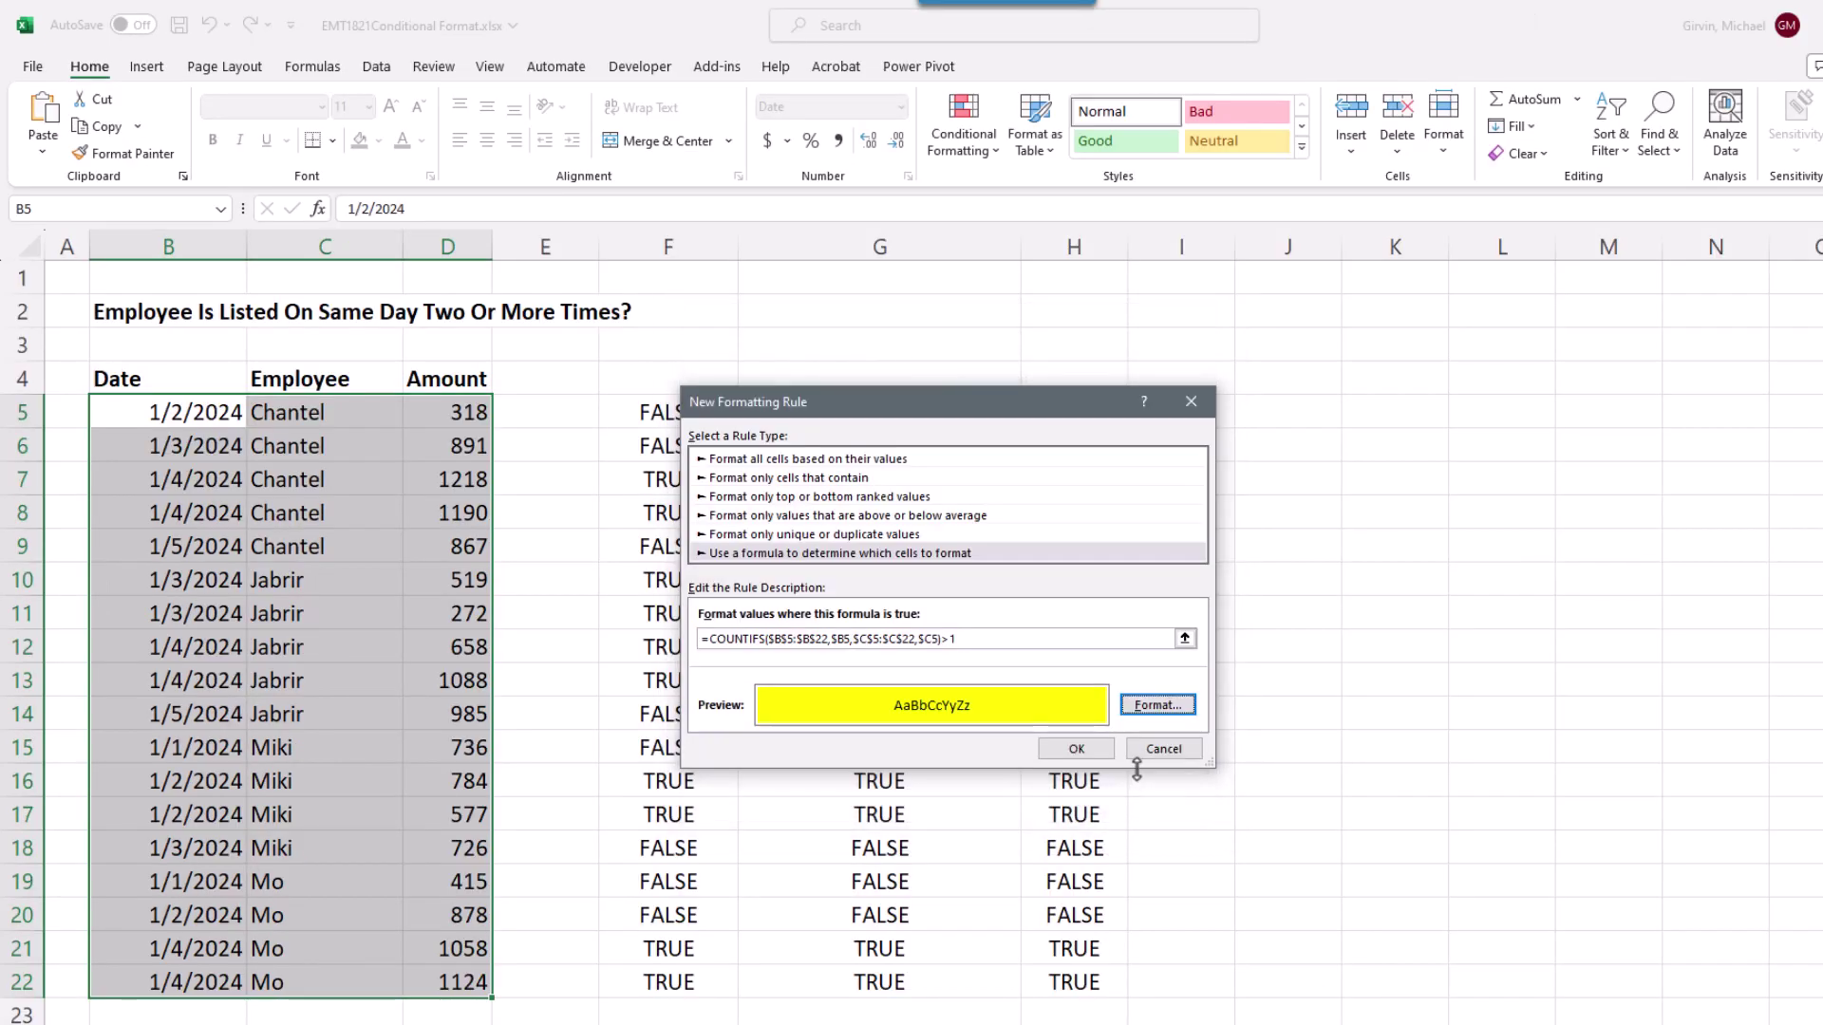
# Step: Apply the yellow rule, then change B7's date from 1/4/2024 to 1/9/2024
pyautogui.click(1102, 748)
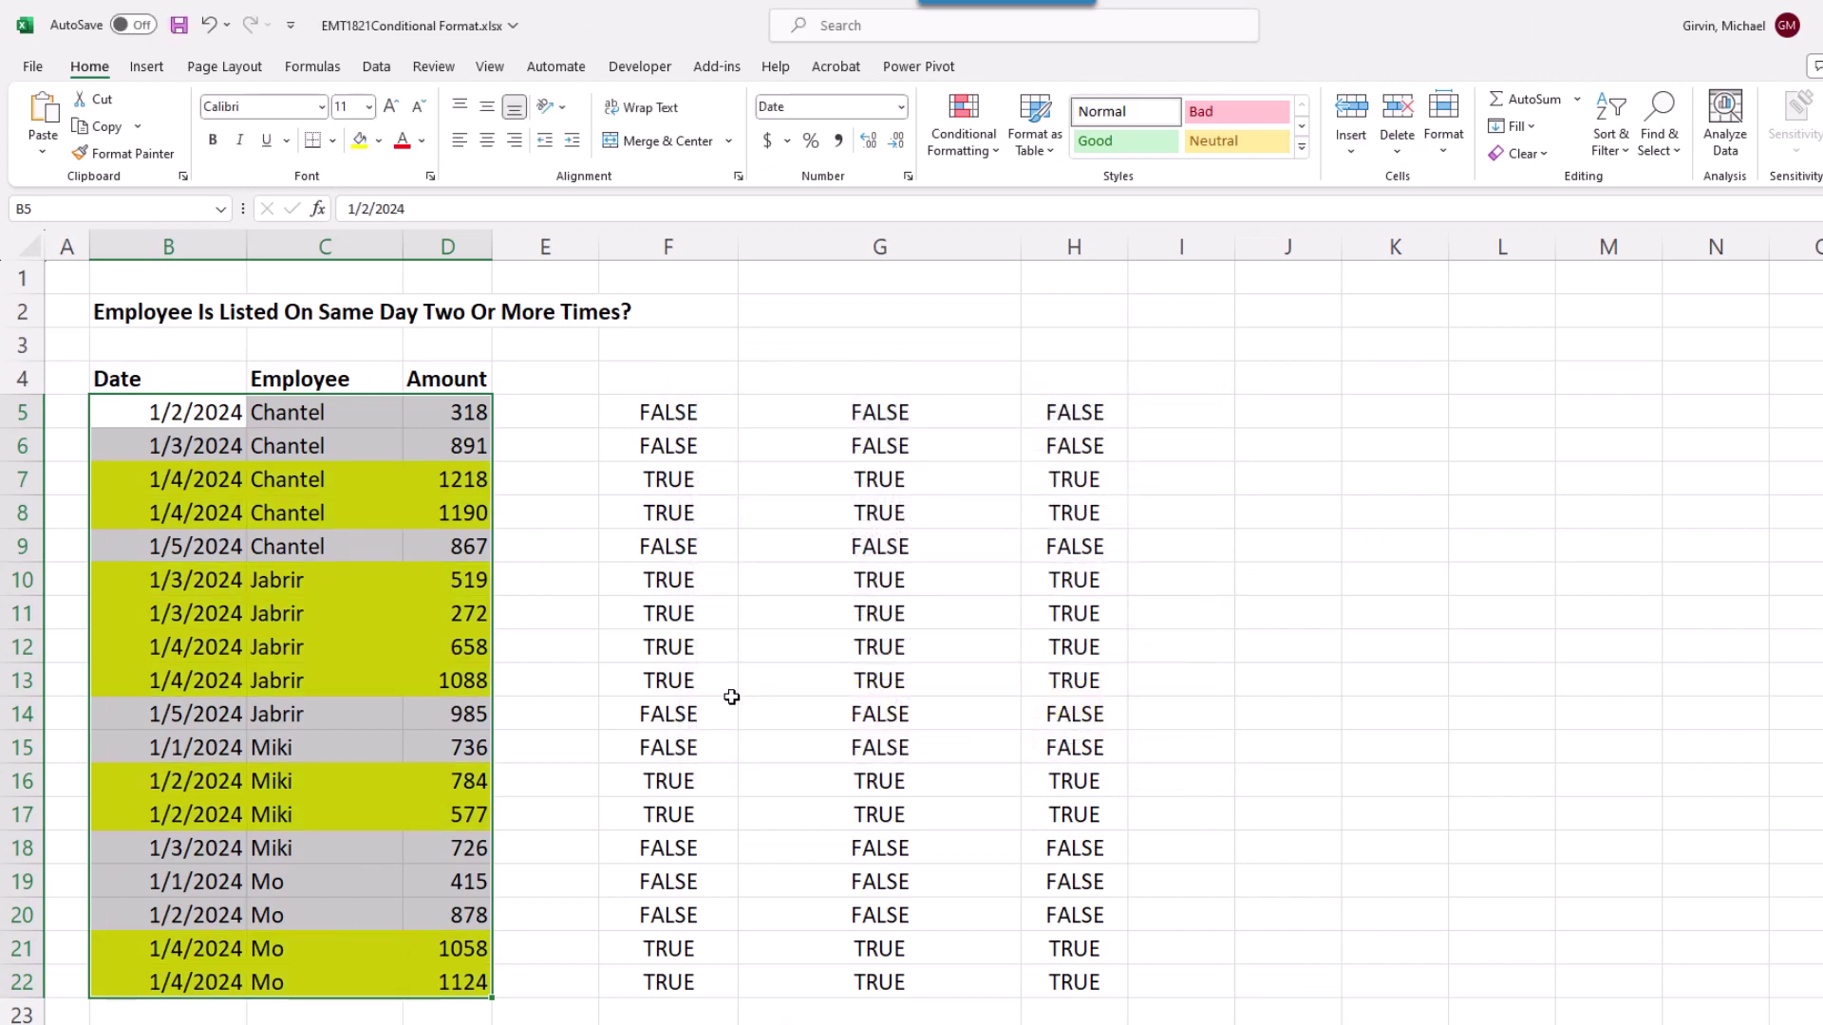
pyautogui.doubleClick(180, 479)
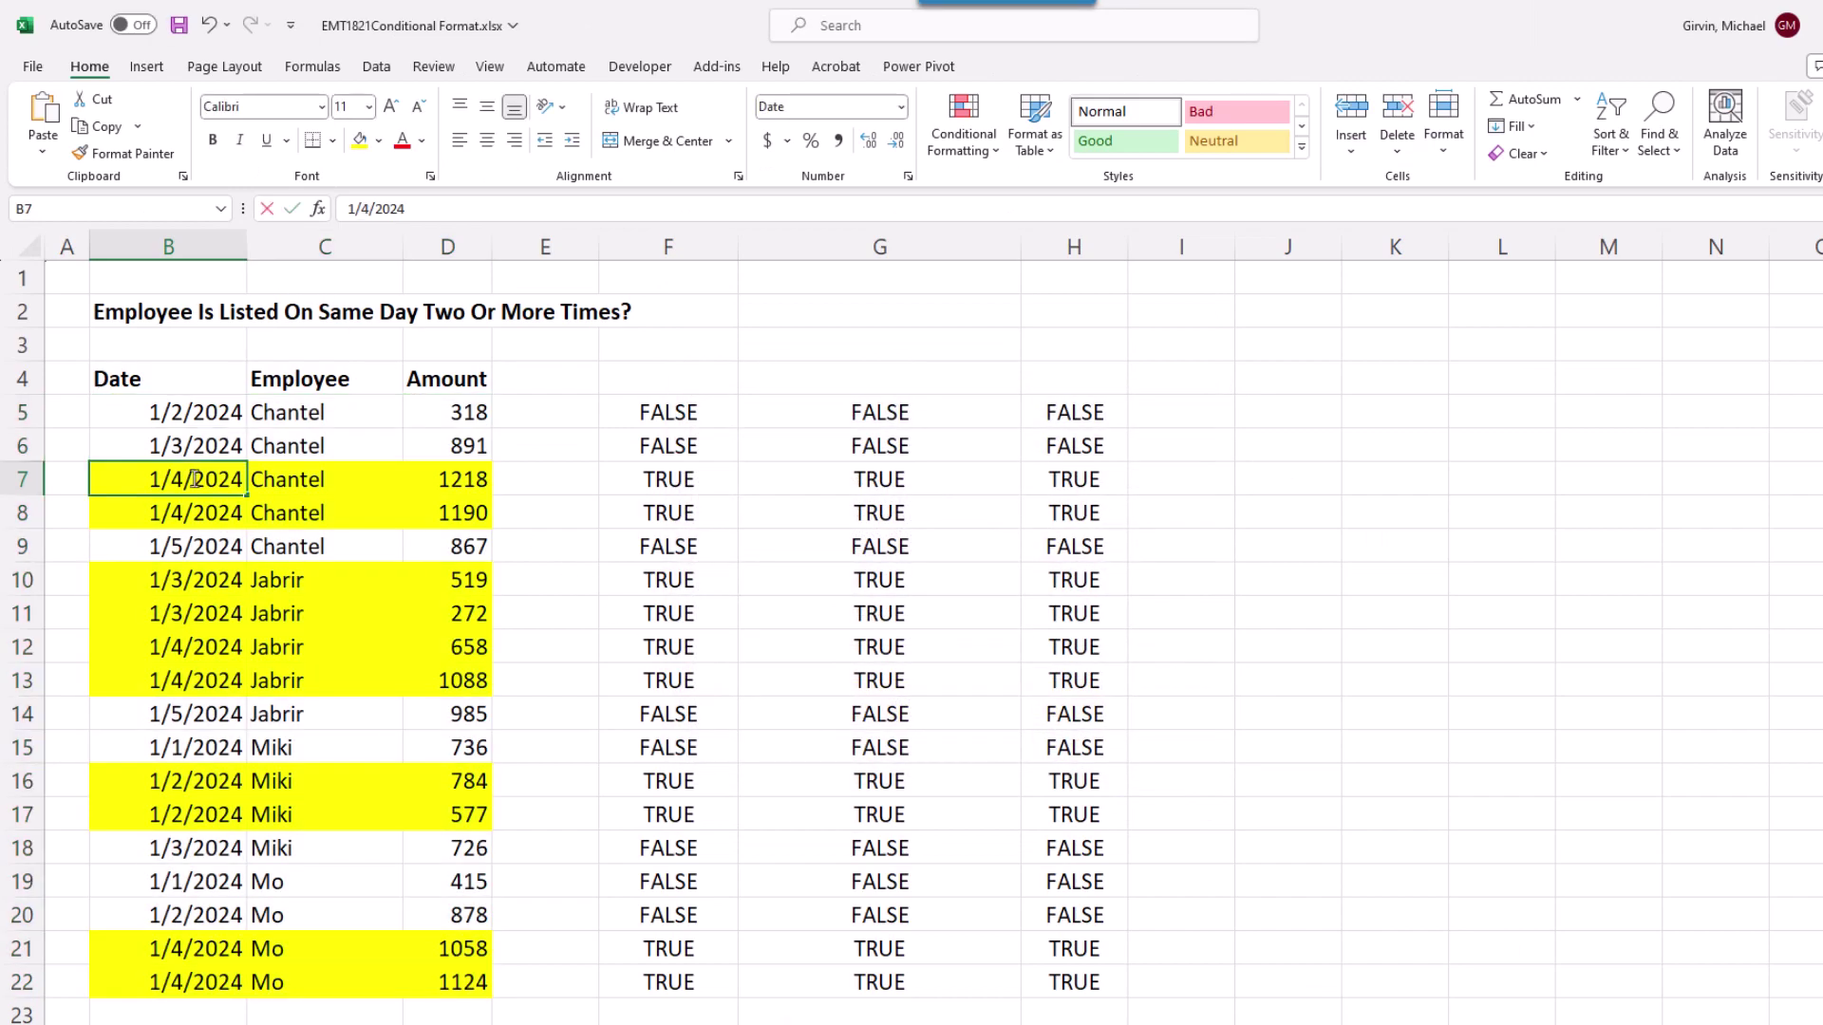
pyautogui.doubleClick(178, 482)
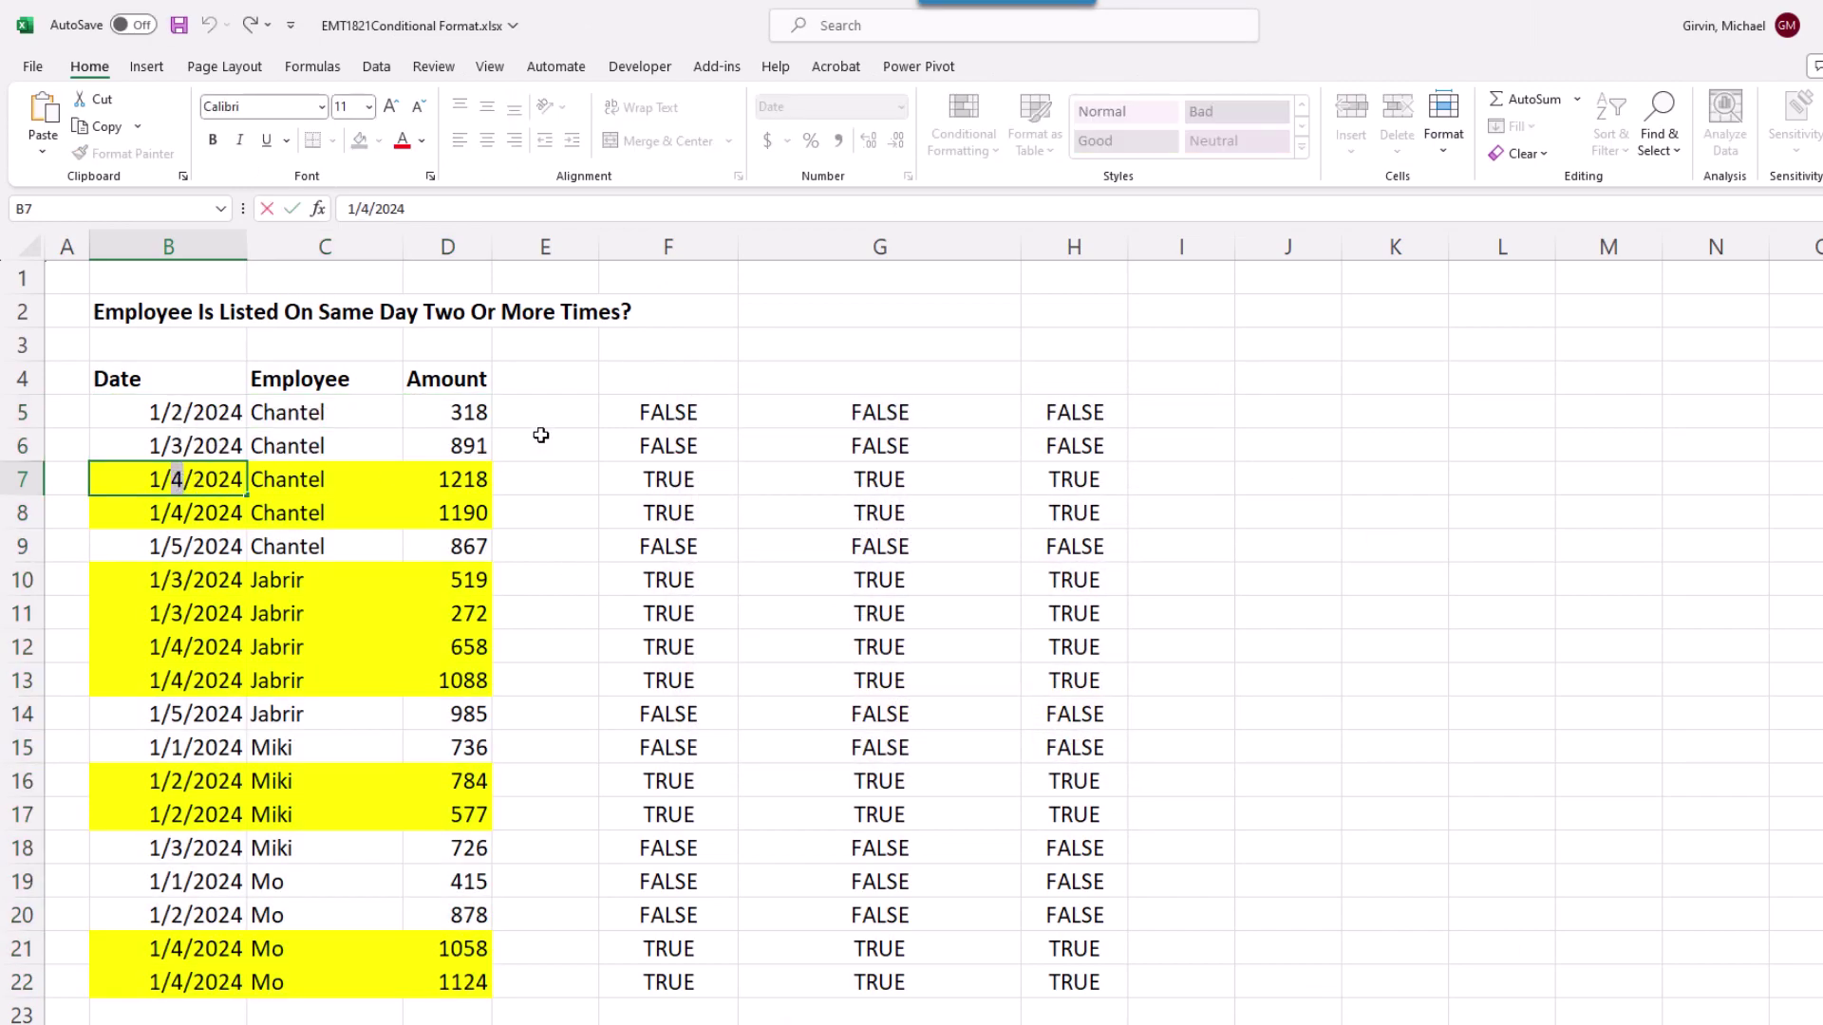
pyautogui.write('9')
pyautogui.hotkey('ctrl', 'Return')
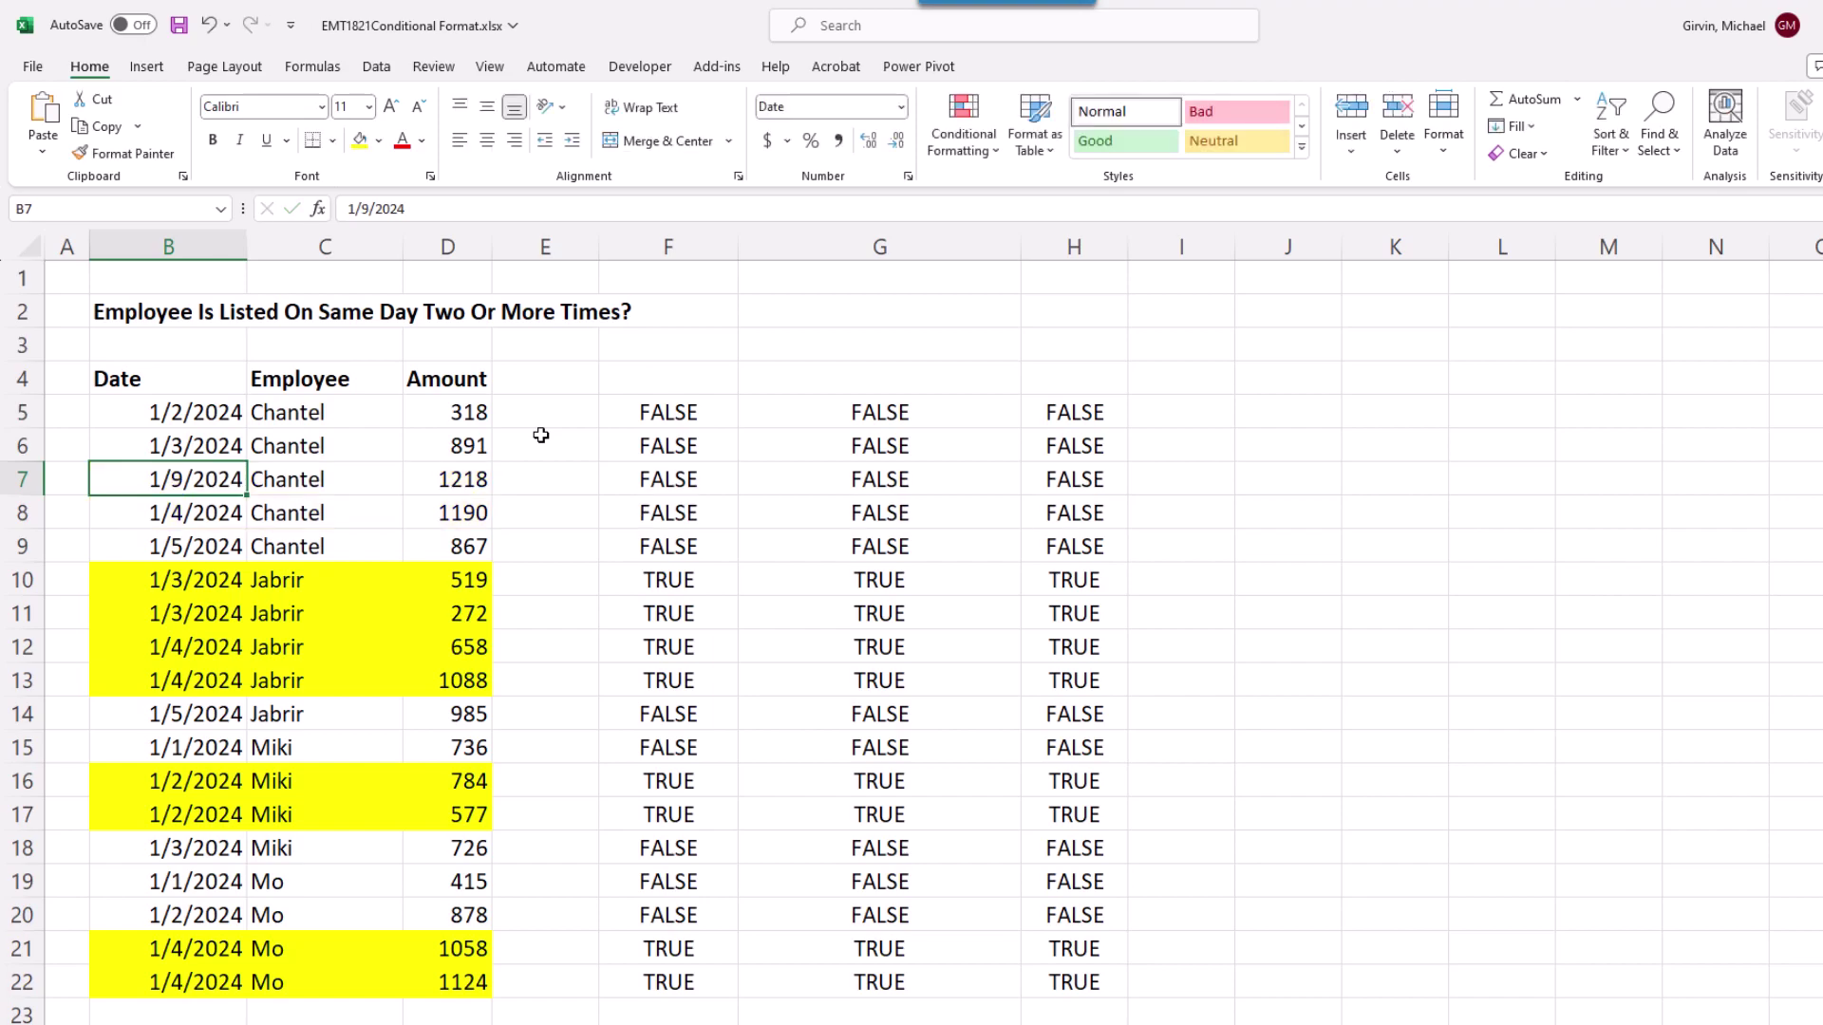